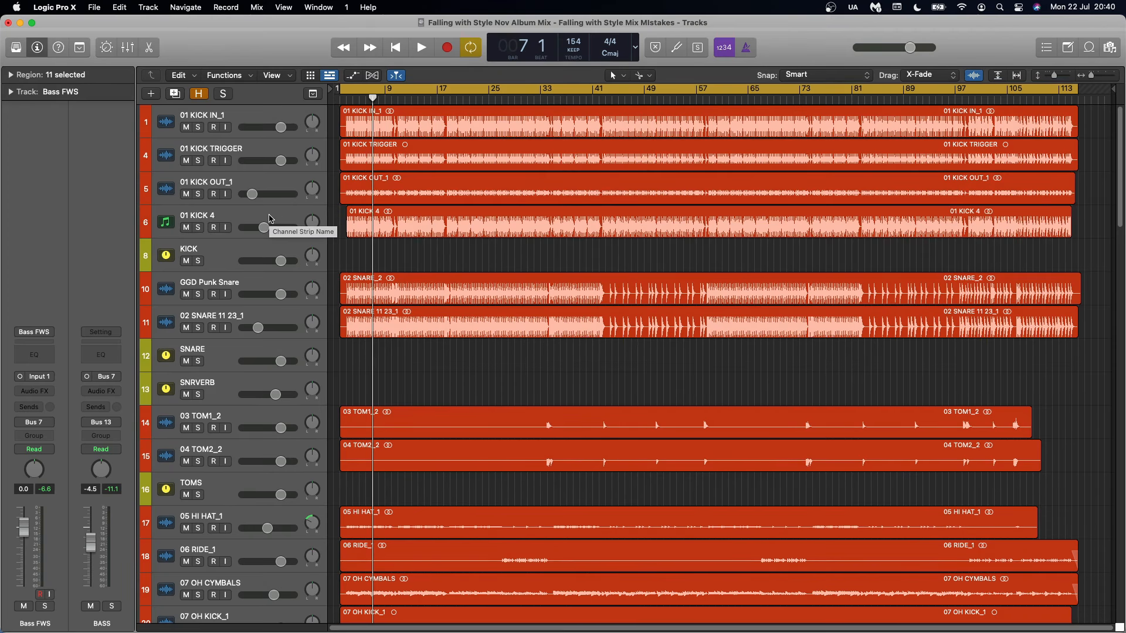
Delete the 01 KICK TRIGGER, 01 KICK 4 and 02 SNARE 11 23_1 tracks along with their regions.
key(super+Down)
click(272, 123)
click(271, 157)
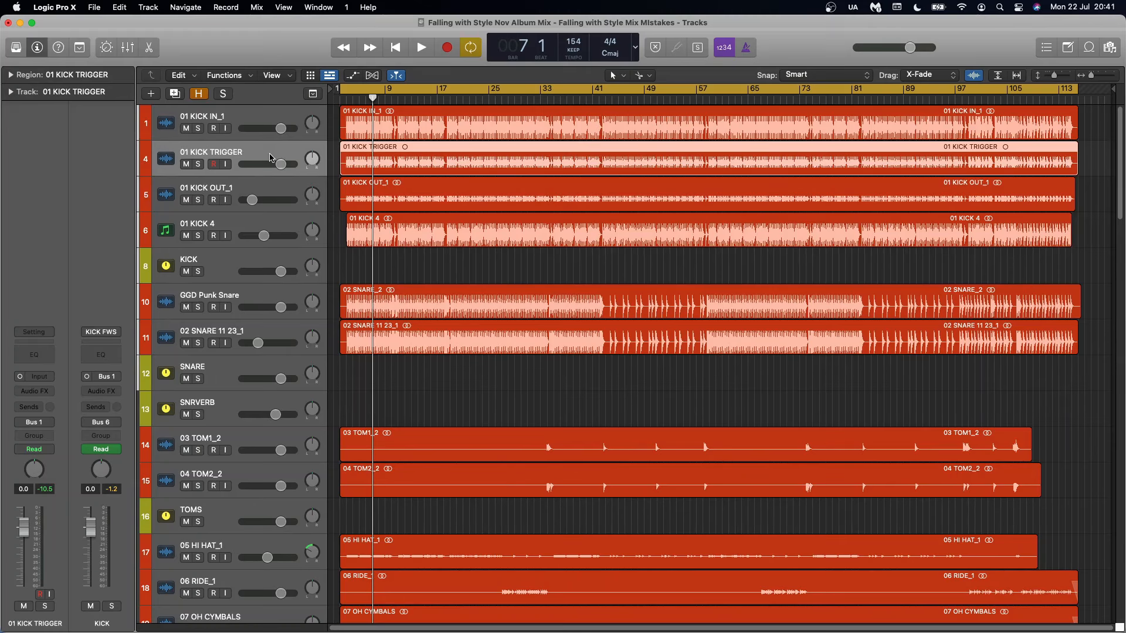
key(super+BackSpace)
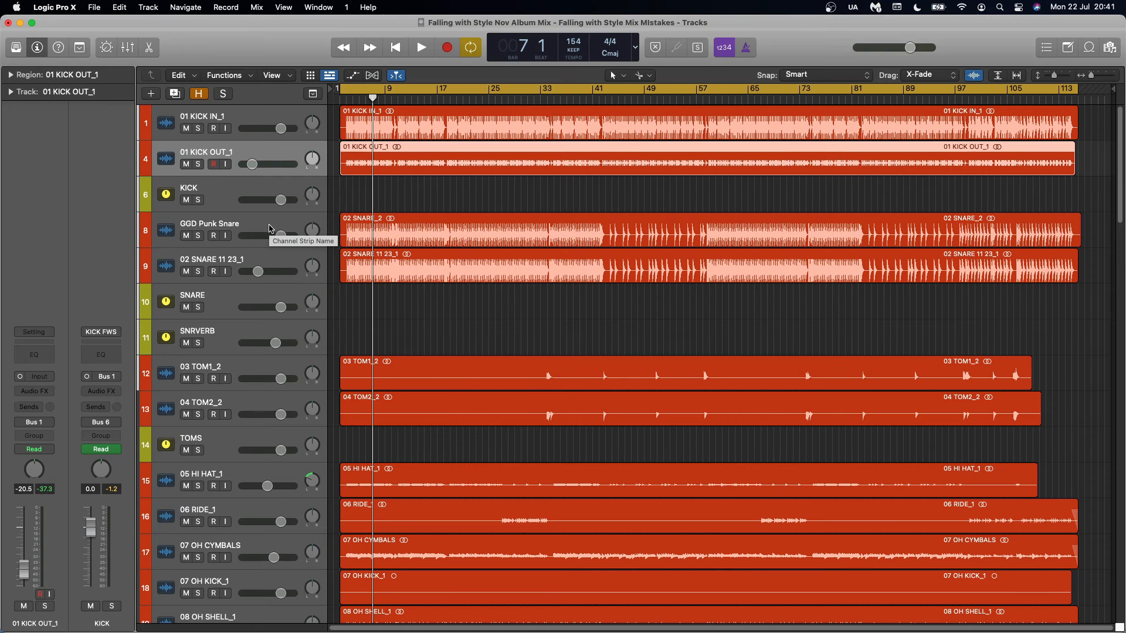
click(281, 265)
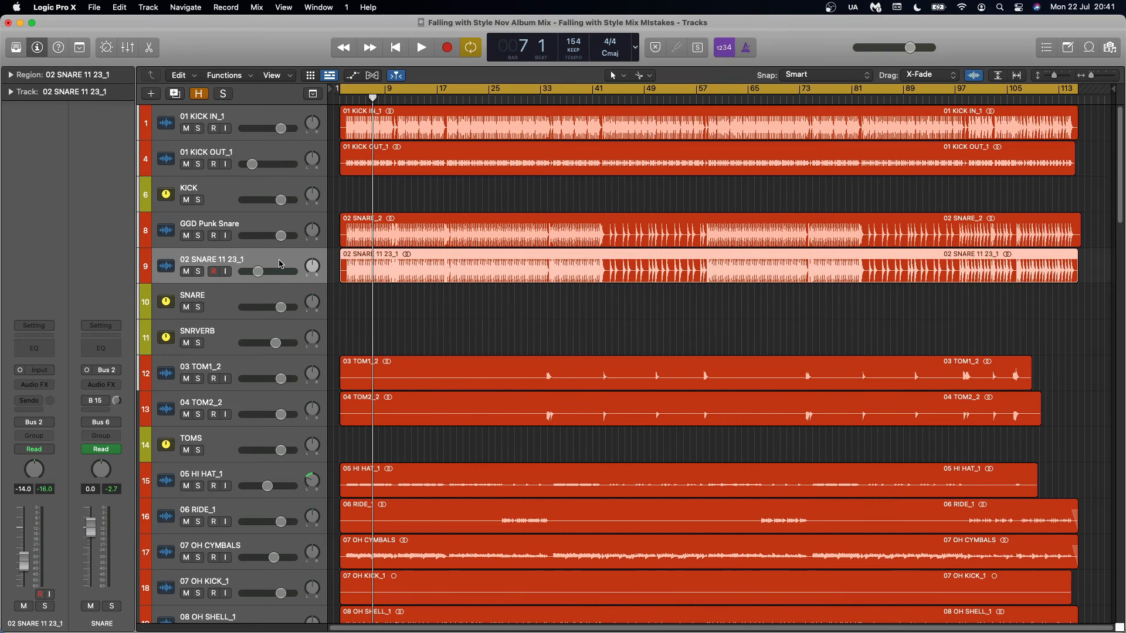
key(BackSpace)
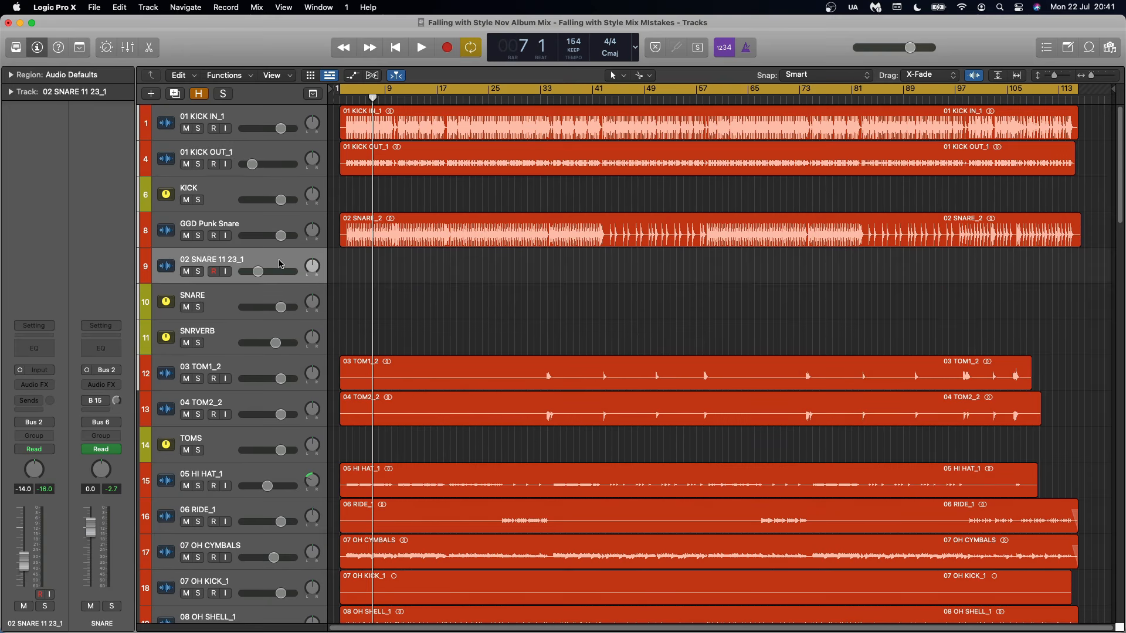
Delete the 08 SSD ROOM and 08 ROOM KICK_1 tracks along with their regions.
click(286, 503)
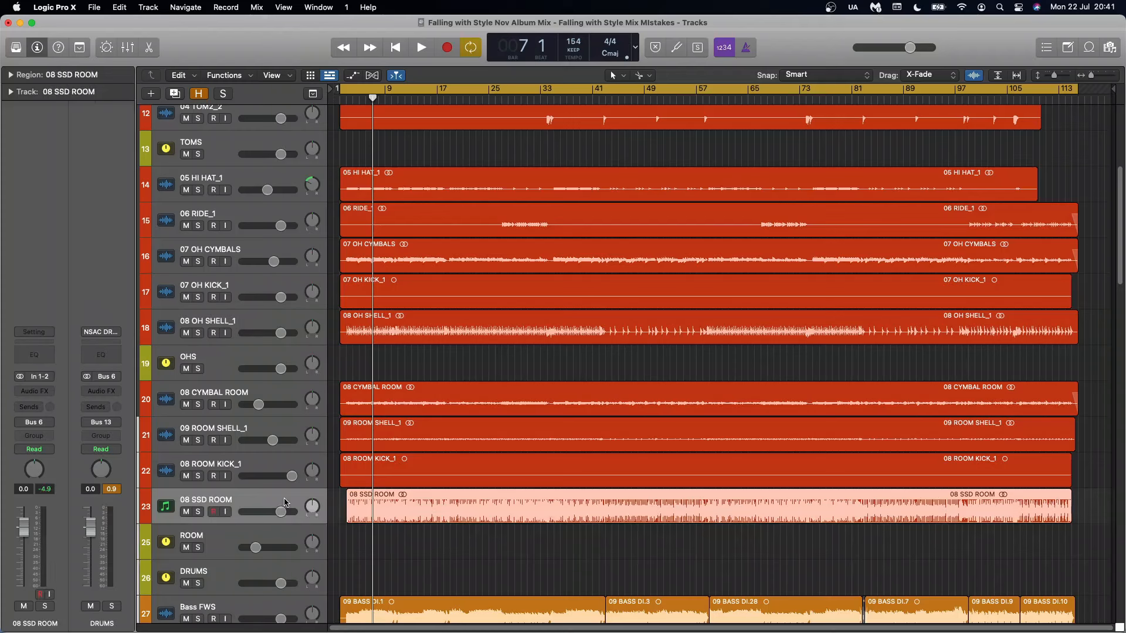
key(BackSpace)
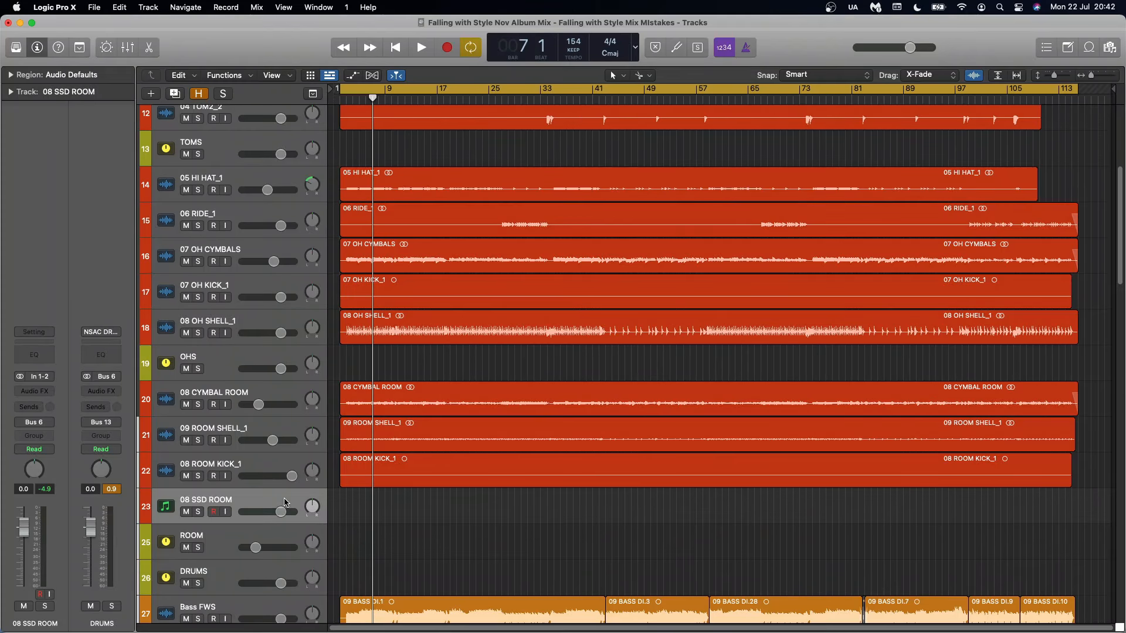
key(super+BackSpace)
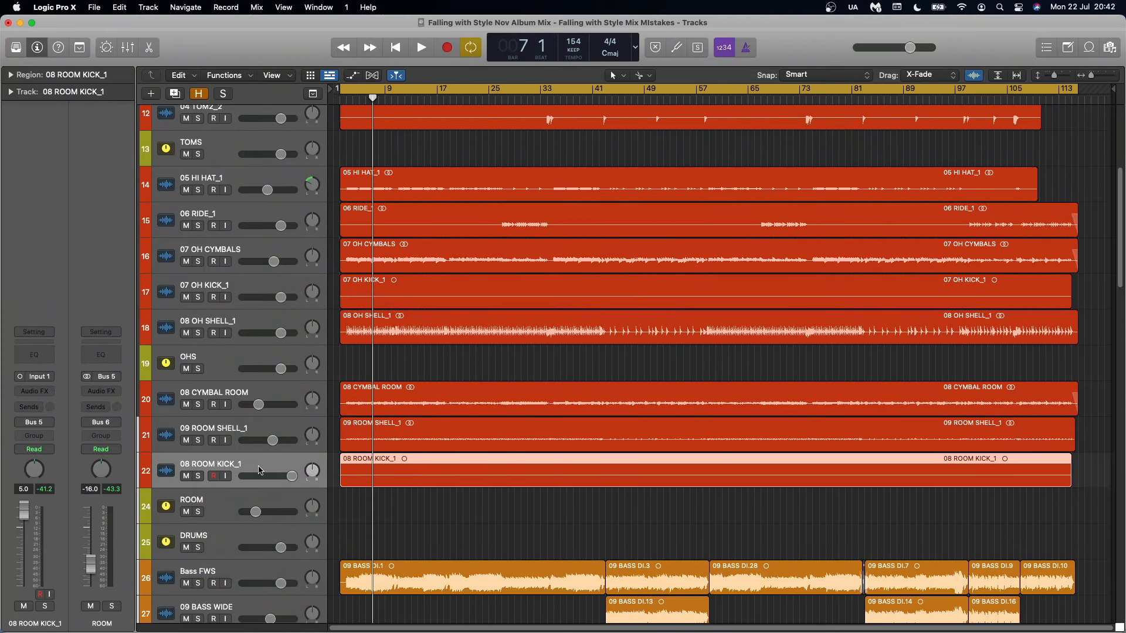
click(265, 434)
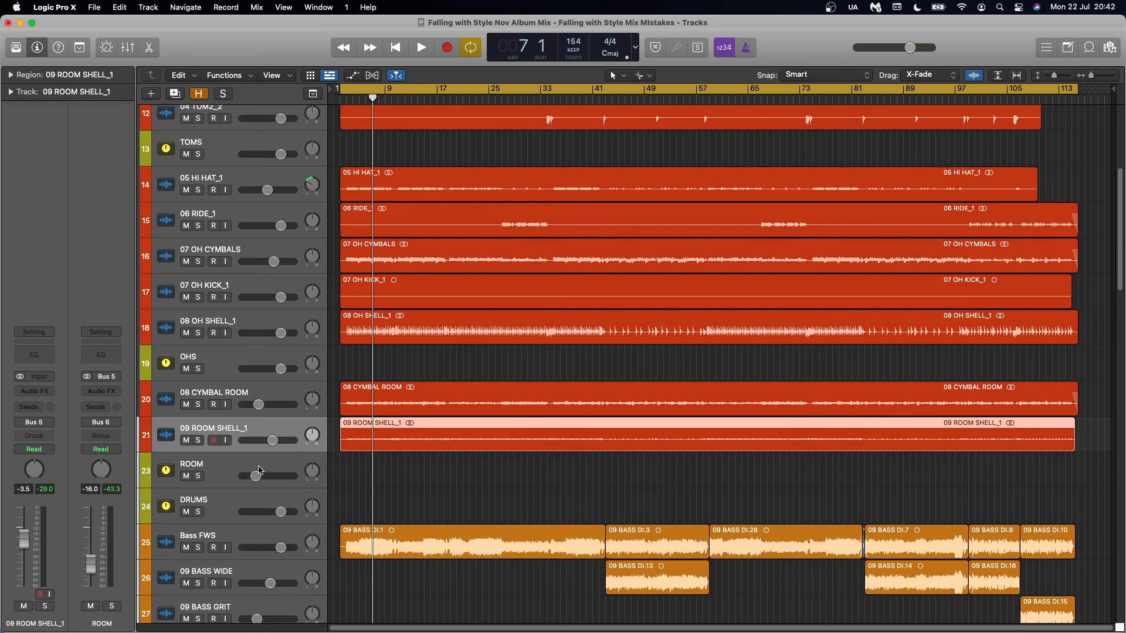
Solo the DRUMS bus and play the song's opening bars while reviewing the remaining drum tracks in a more compact layout.
scroll(277, 333, up, 8)
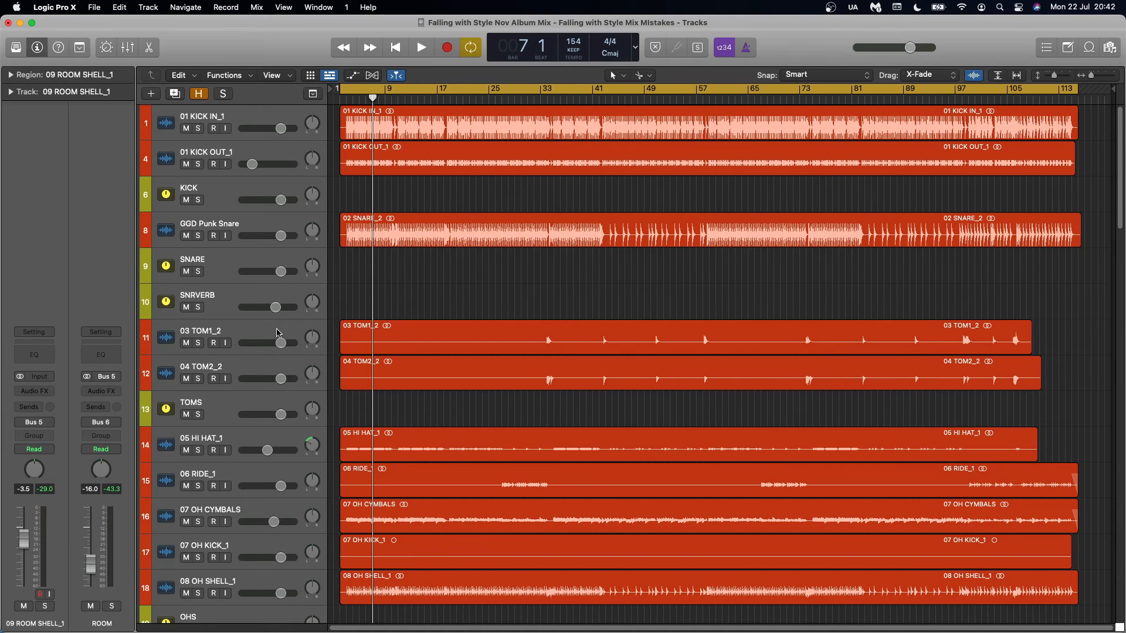
scroll(278, 333, down, 8)
click(199, 452)
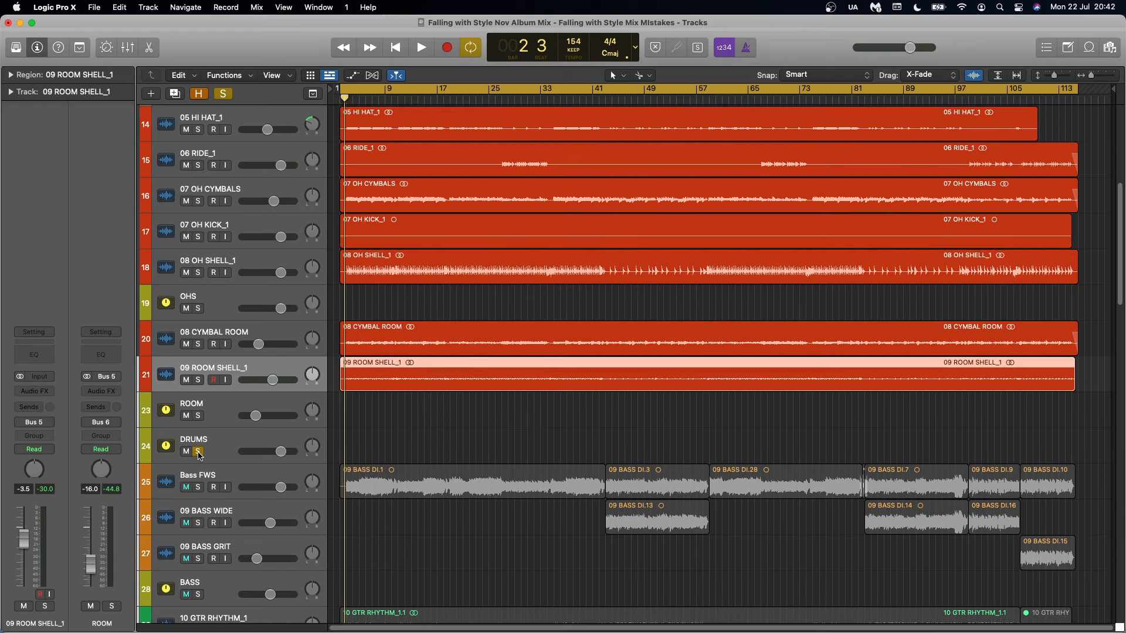
key(space)
scroll(201, 512, up, 2)
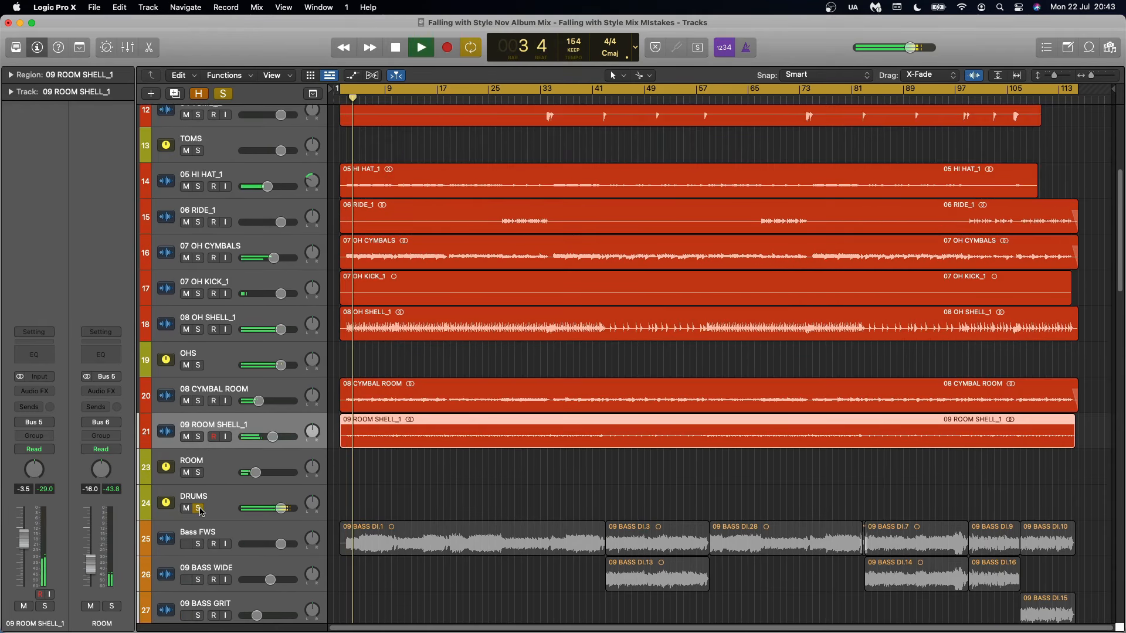
scroll(405, 351, up, 5)
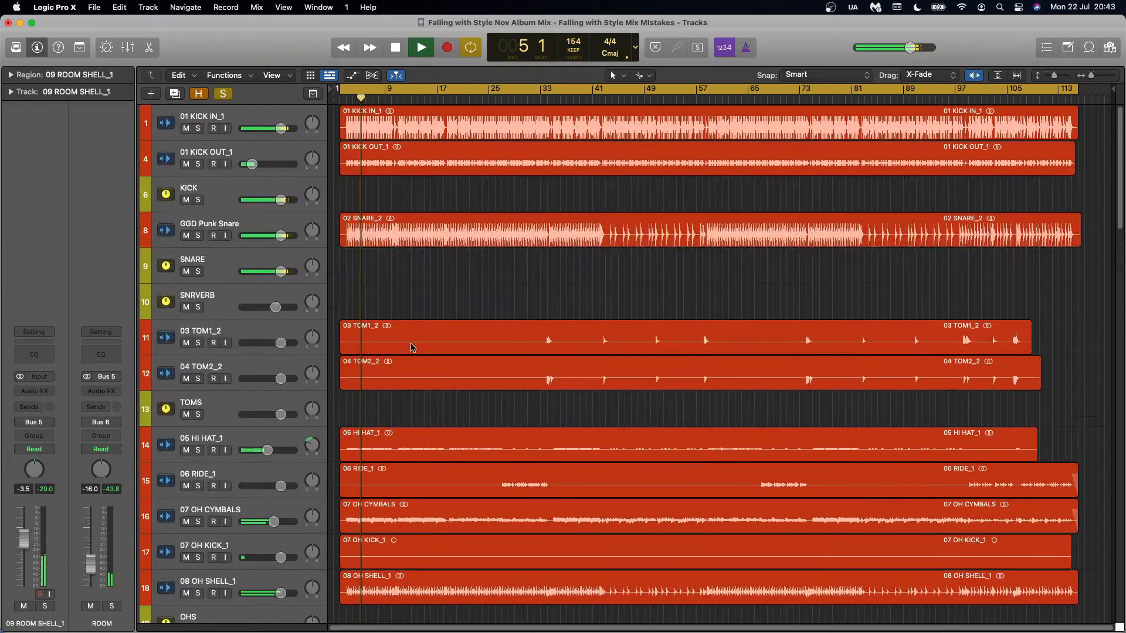
key(super+Up)
key(super+Up)
key(super+Up)
key(super+Up)
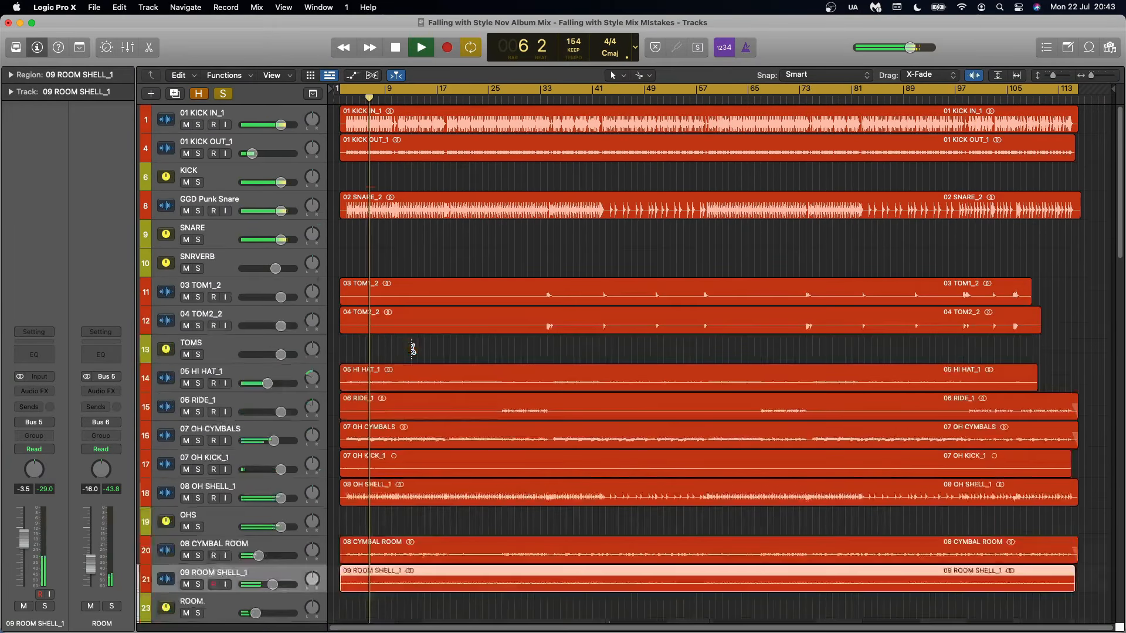
key(space)
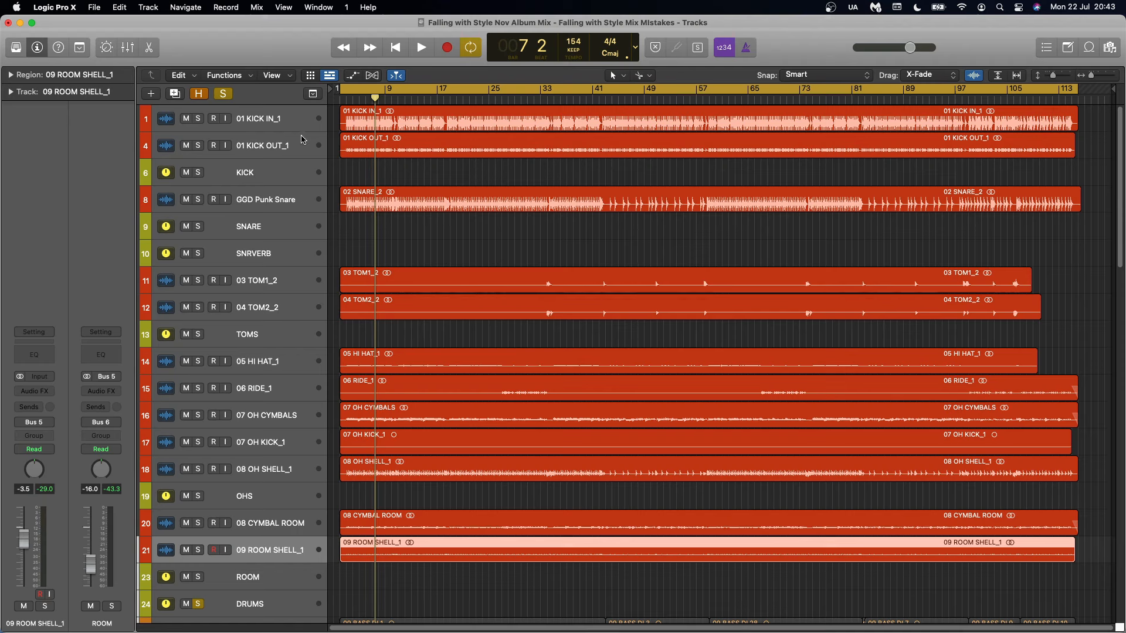
Switch the LF band of the KICK bus SSLChannel to bell and boost it near the 50 Hz mark.
click(301, 128)
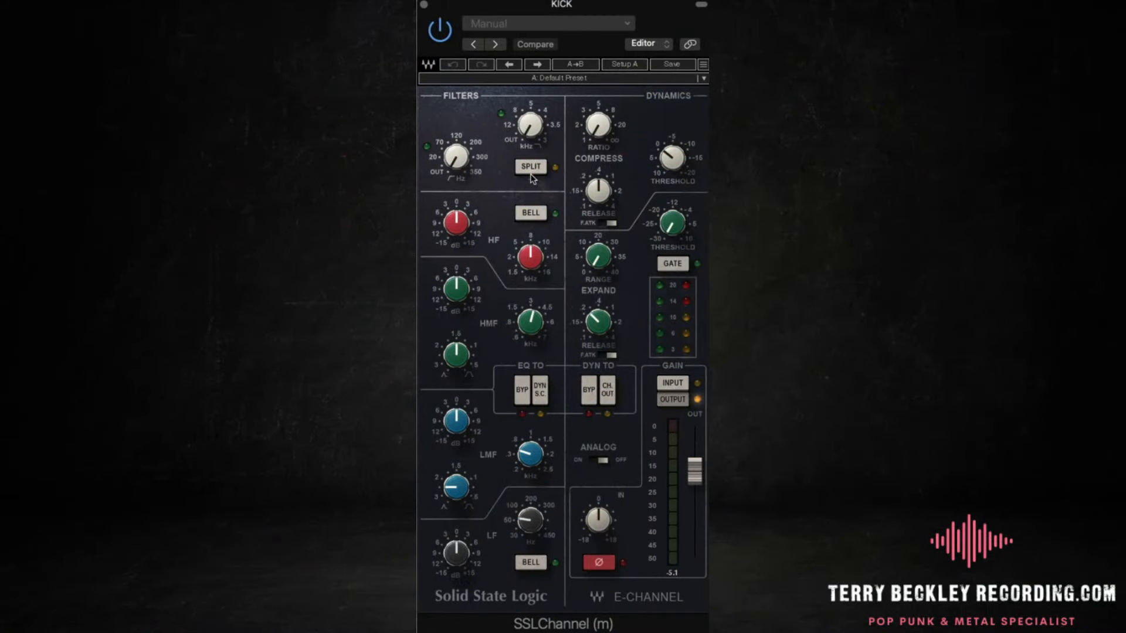
mouse_move(454, 165)
click(531, 562)
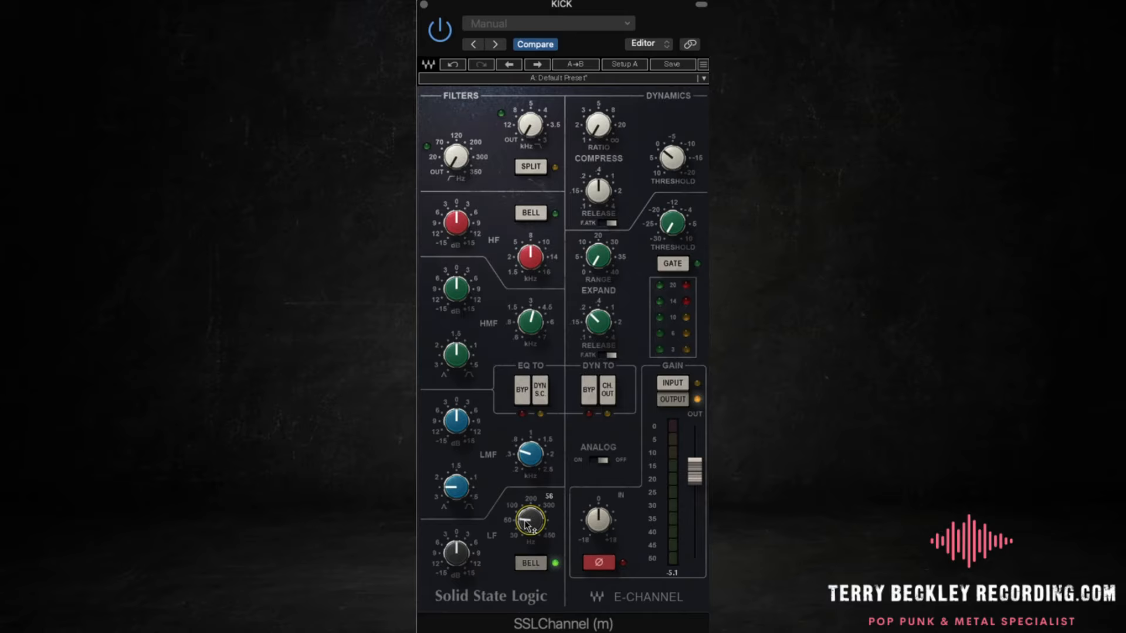
drag(528, 524, 527, 525)
mouse_move(459, 560)
mouse_down()
mouse_move(459, 542)
mouse_move(462, 557)
mouse_up()
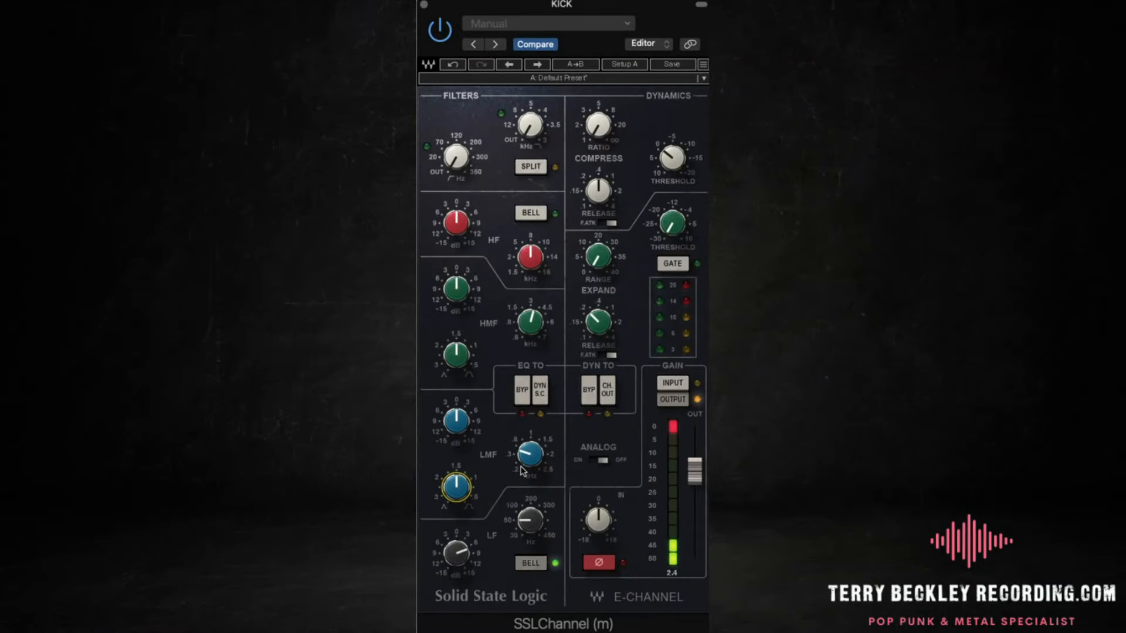
Lower the LMF frequency on the kick SSLChannel and cut its gain to -15 dB.
drag(522, 451, 523, 461)
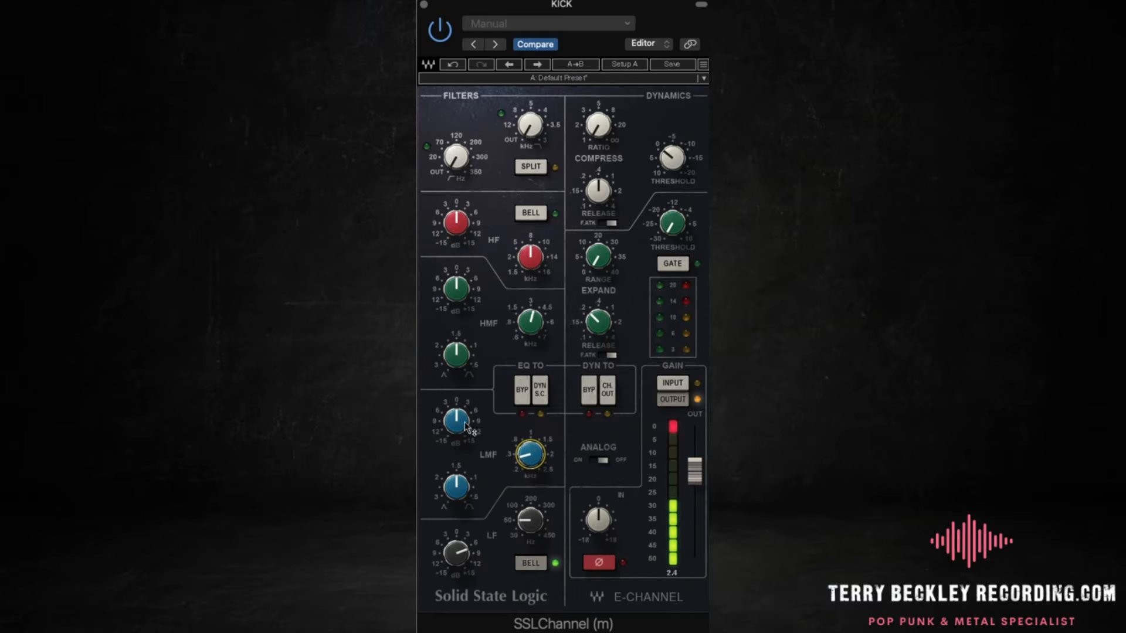
drag(464, 421, 464, 474)
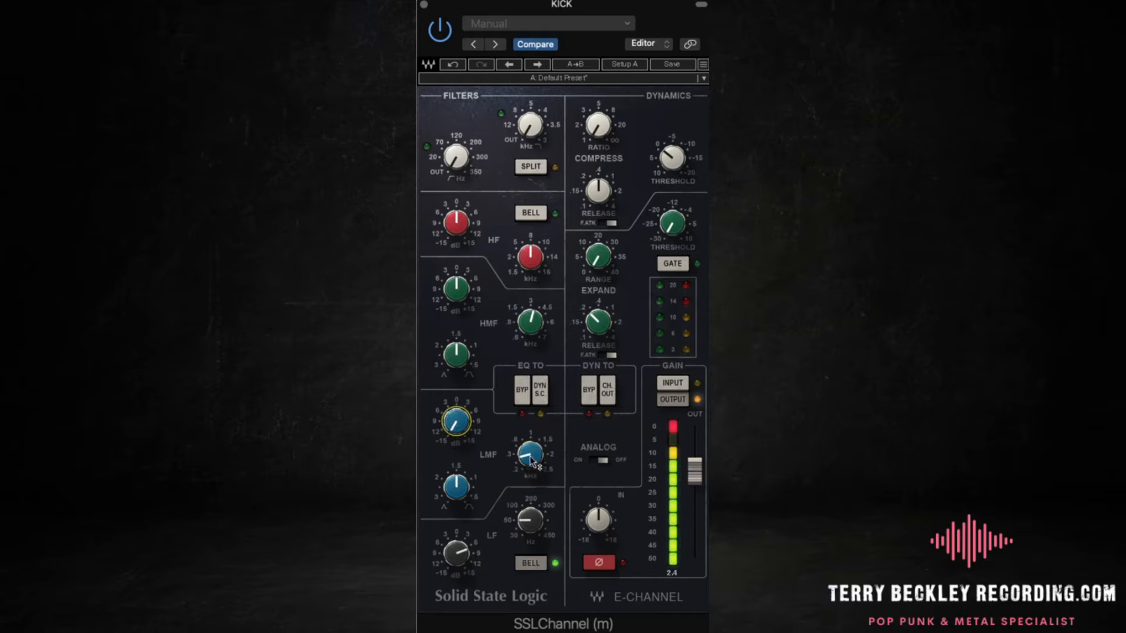
drag(535, 460, 536, 461)
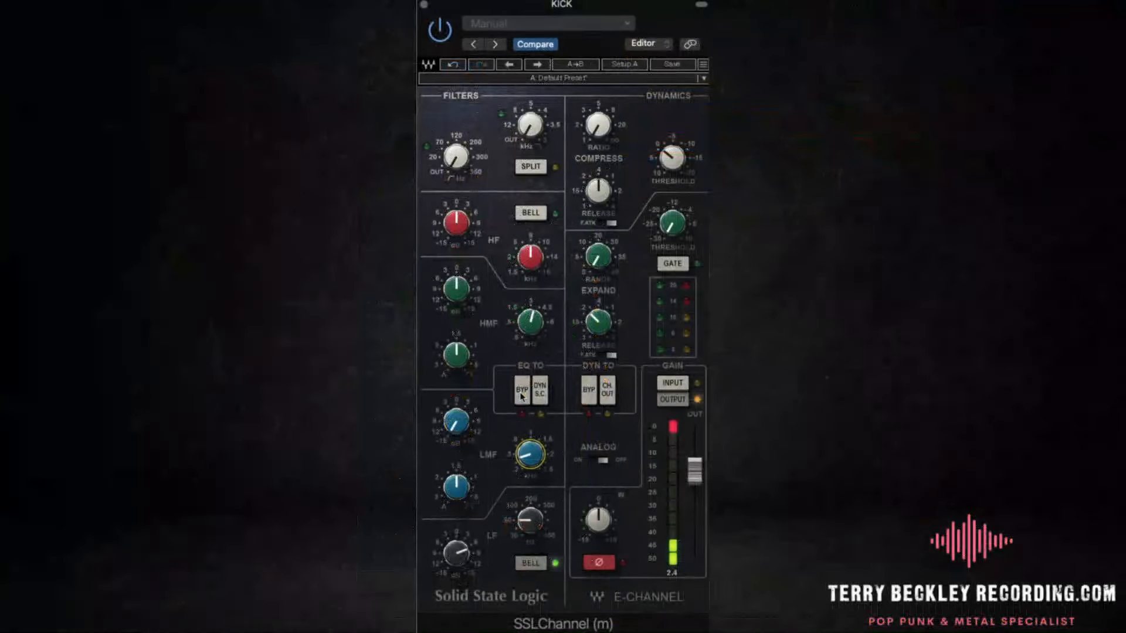
Set the kick's LMF gain to 0 and use undo to compare it against the -15 dB cut.
double_click(458, 423)
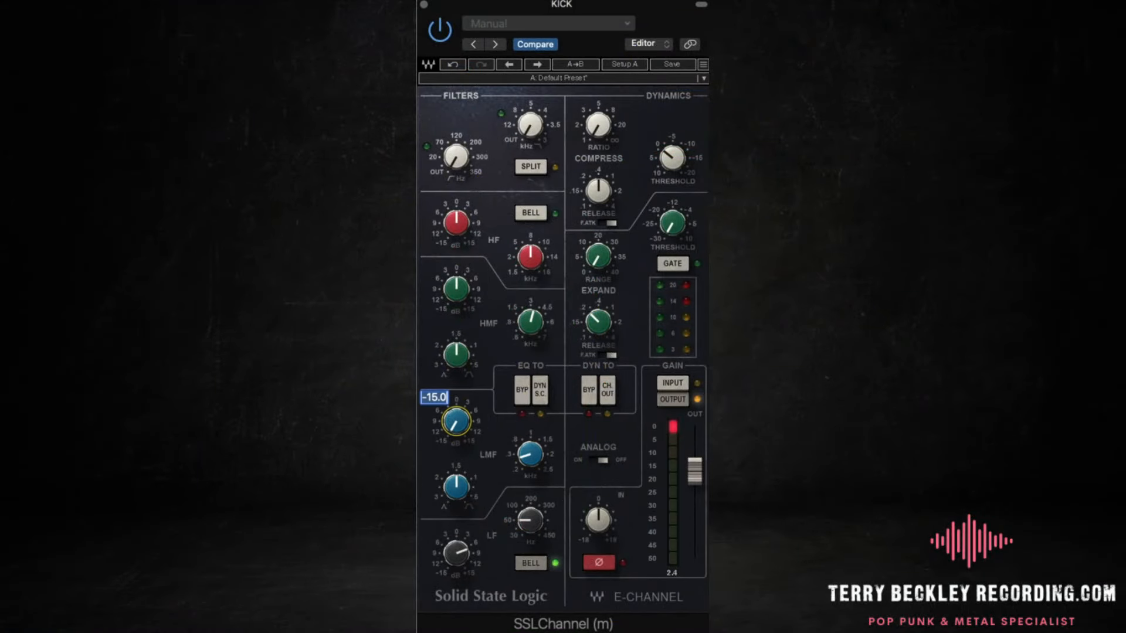
text(0)
key(Return)
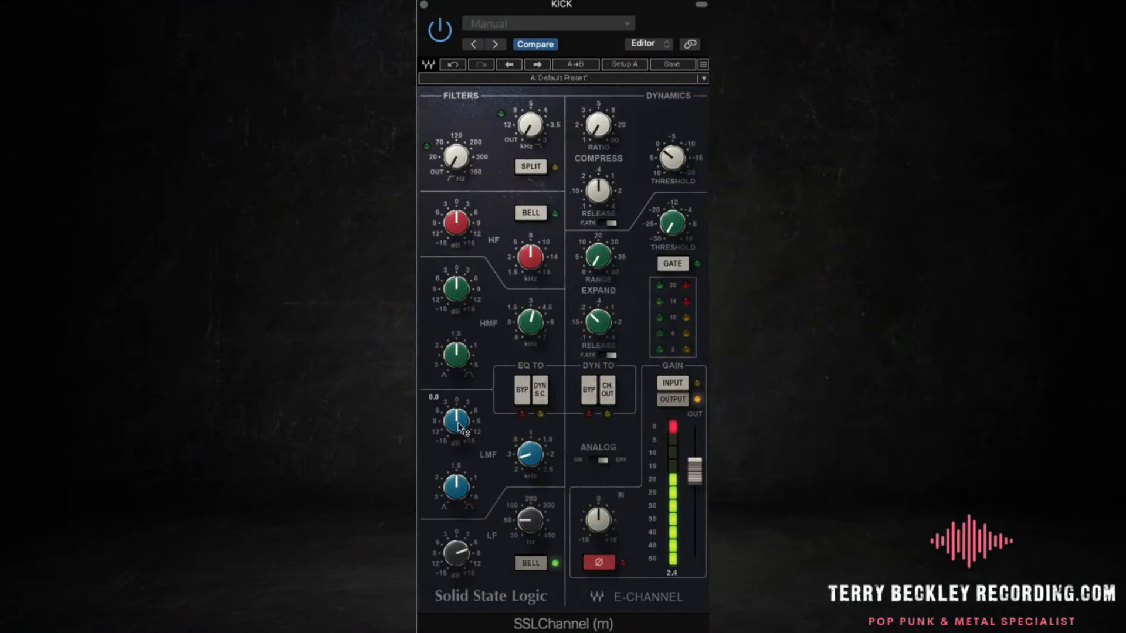
click(454, 65)
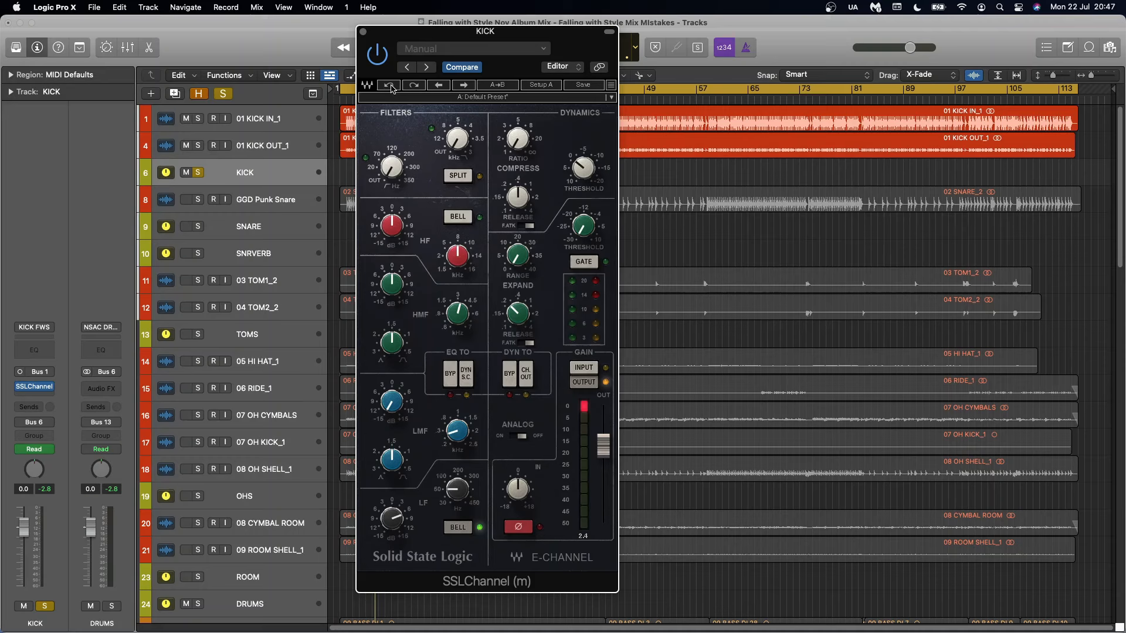
click(392, 87)
Switch the kick's HF band to bell during playback and boost its gain by about 6 dB.
key(space)
click(450, 218)
drag(392, 225, 392, 200)
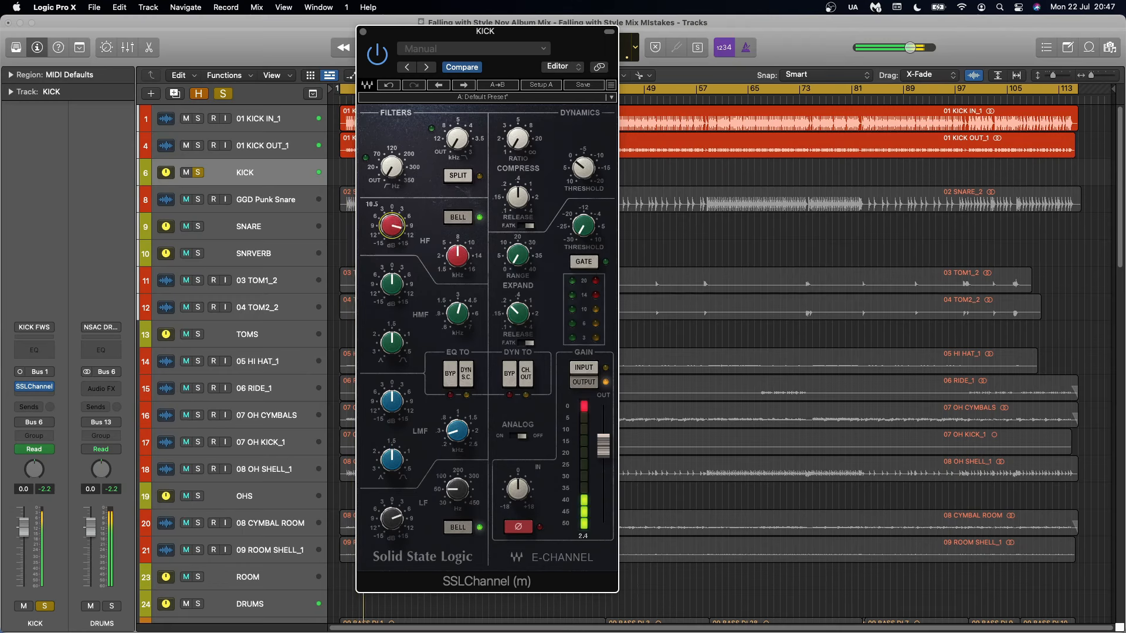
drag(392, 200, 392, 205)
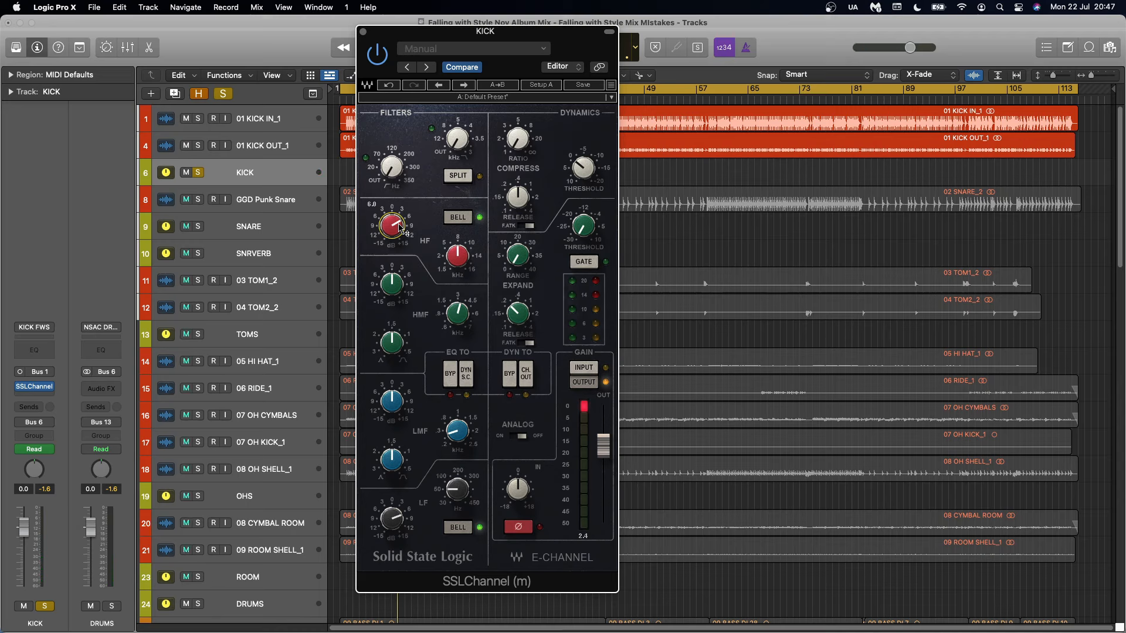
Compare the kick with its EQ bypassed and active during playback, and slightly adjust the high-pass filter.
key(space)
click(450, 382)
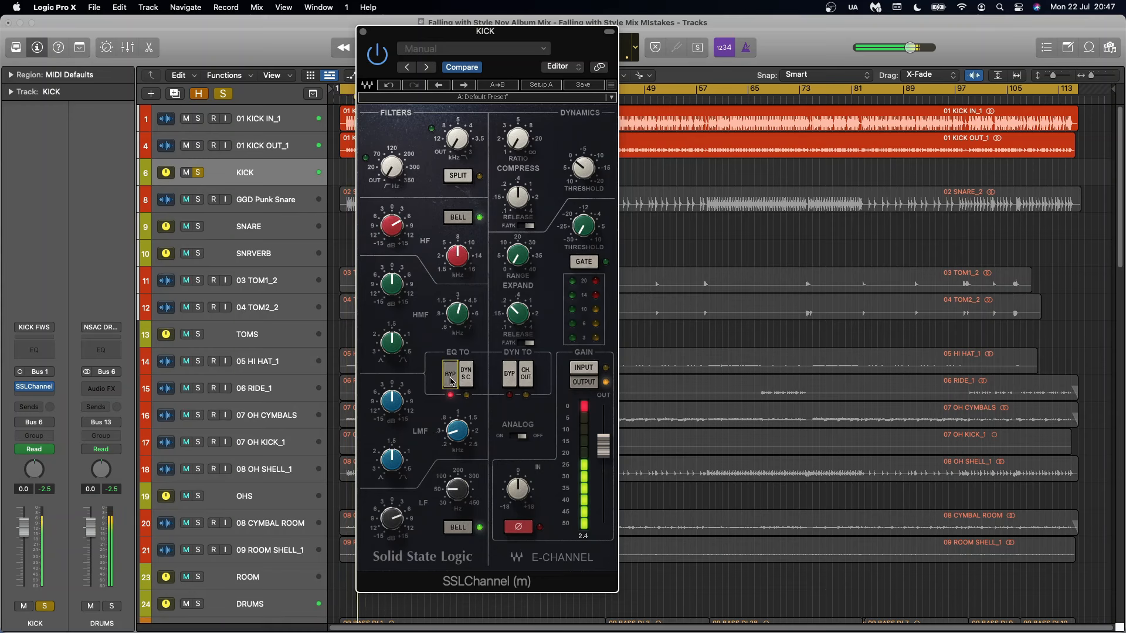
click(450, 381)
key(space)
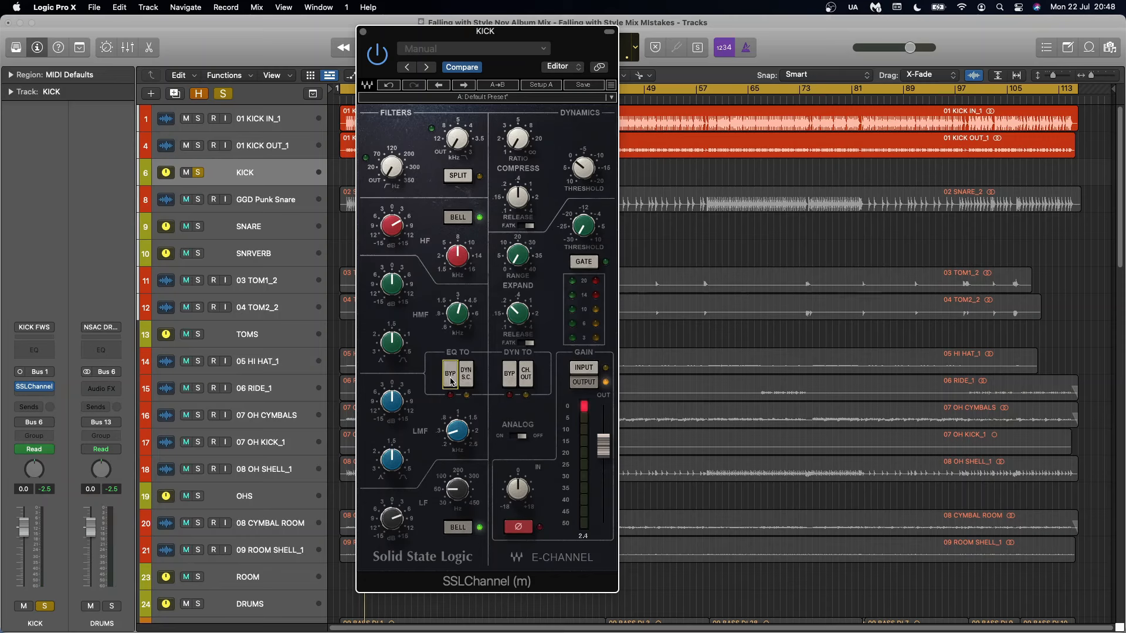
mouse_move(391, 174)
drag(396, 174, 397, 172)
Set the attack to 1 and the release to 7 on the SNARE bus CLA-76 compressor.
click(229, 229)
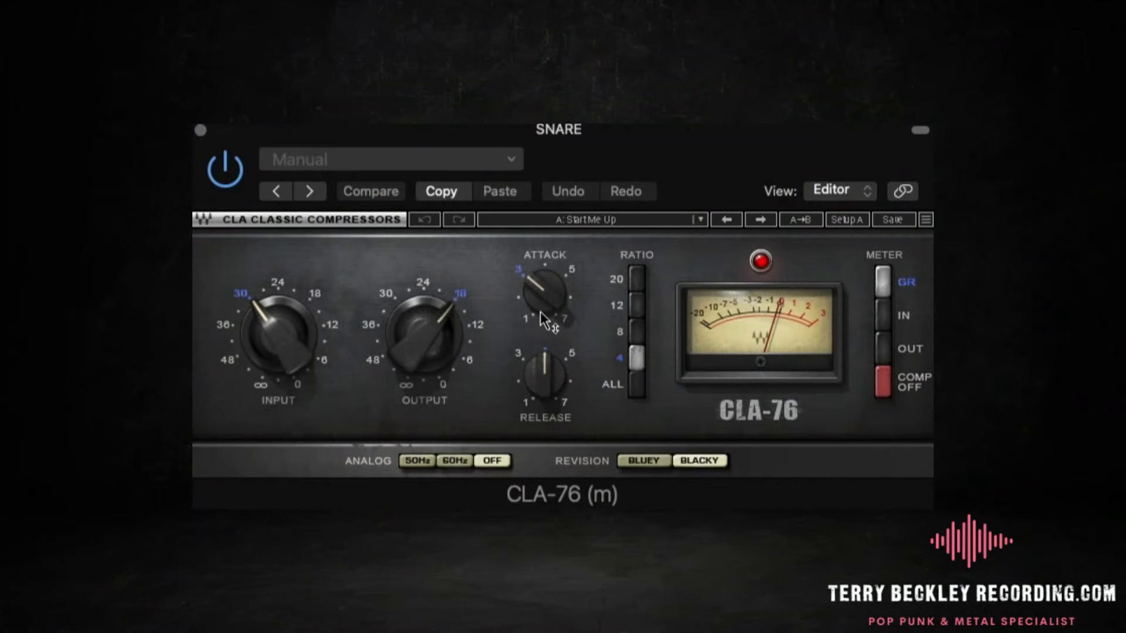
drag(555, 259, 556, 245)
drag(552, 387, 552, 364)
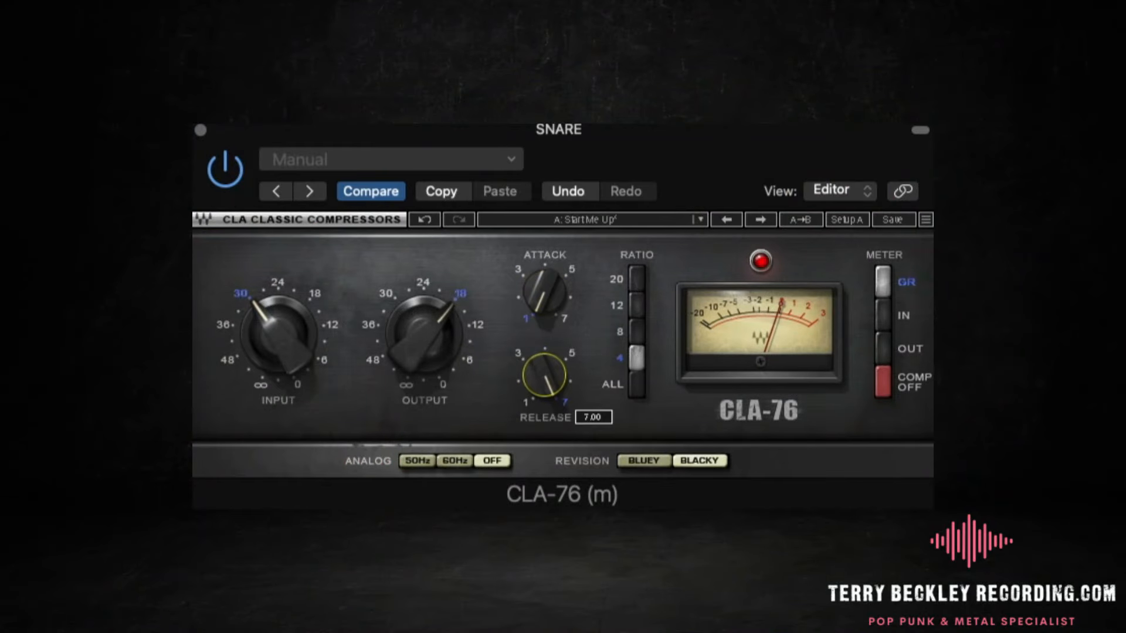
Load the Snare preset in the CLA-76, switch its analog modelling off and raise the input to -21.5.
click(701, 221)
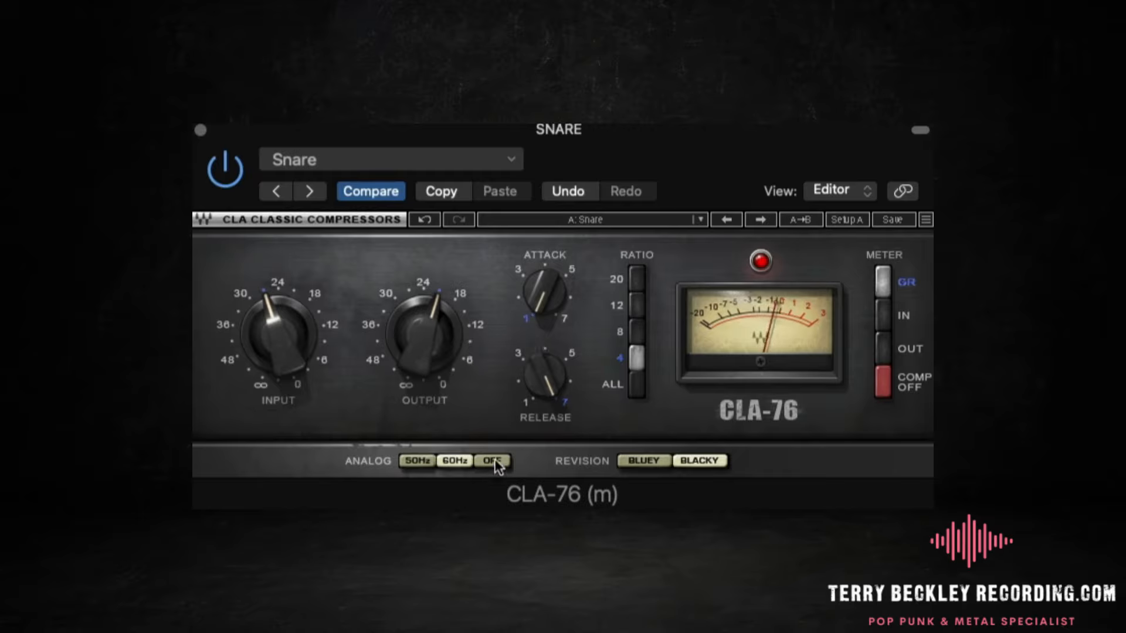
drag(278, 337, 280, 317)
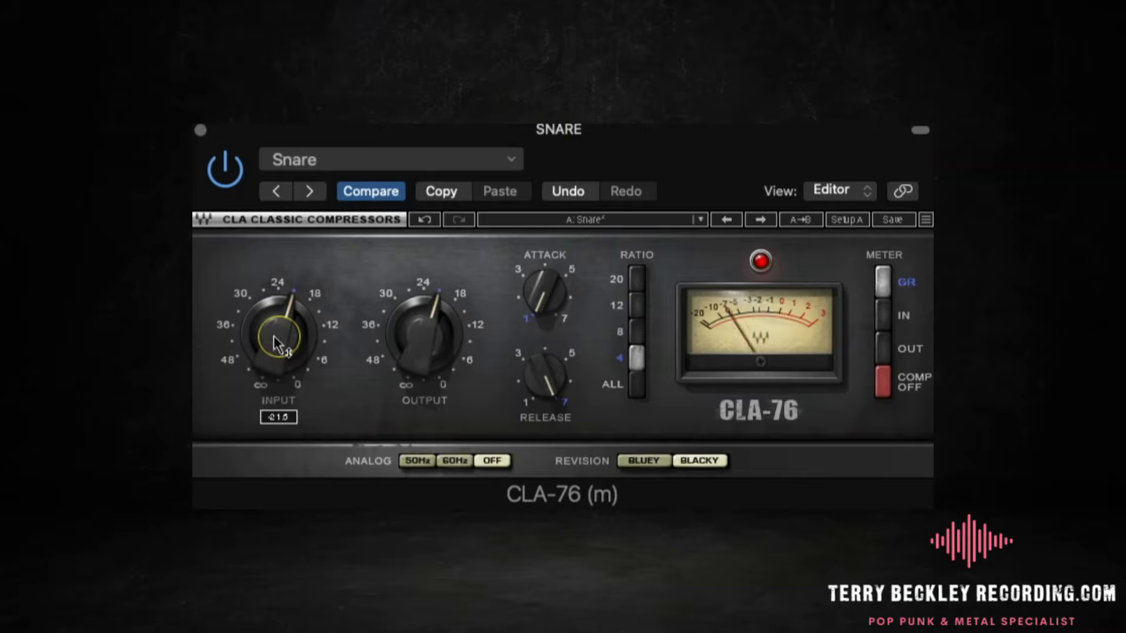
Compare compression ratios 12 and 4 on the snare, leave the ratio at 12 and close the CLA-76 window.
click(637, 306)
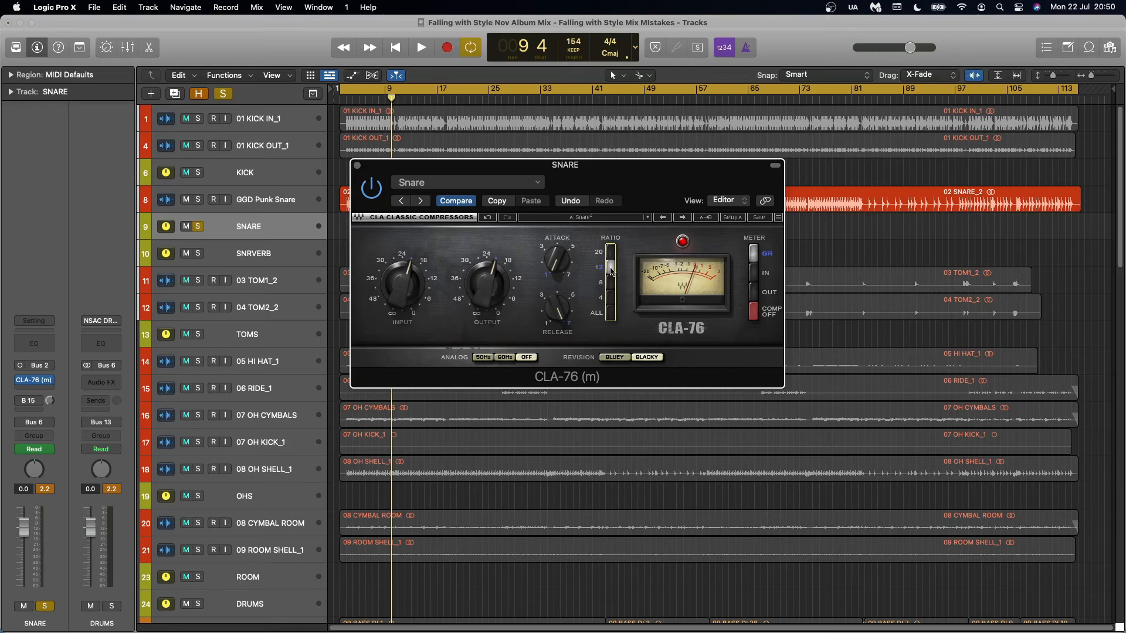
click(609, 299)
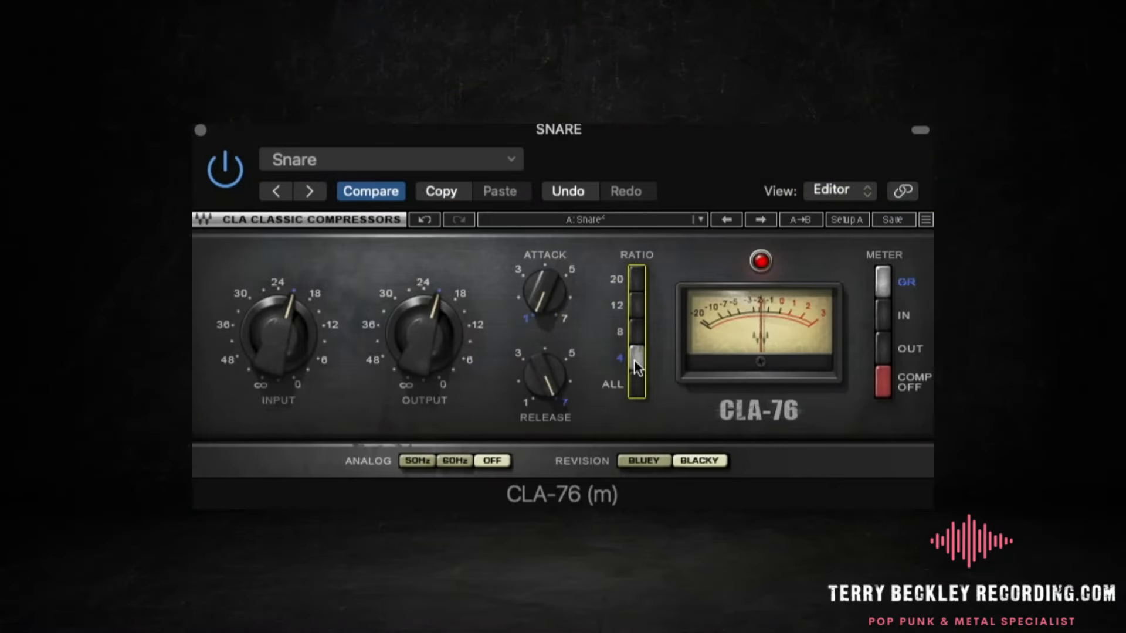
click(637, 302)
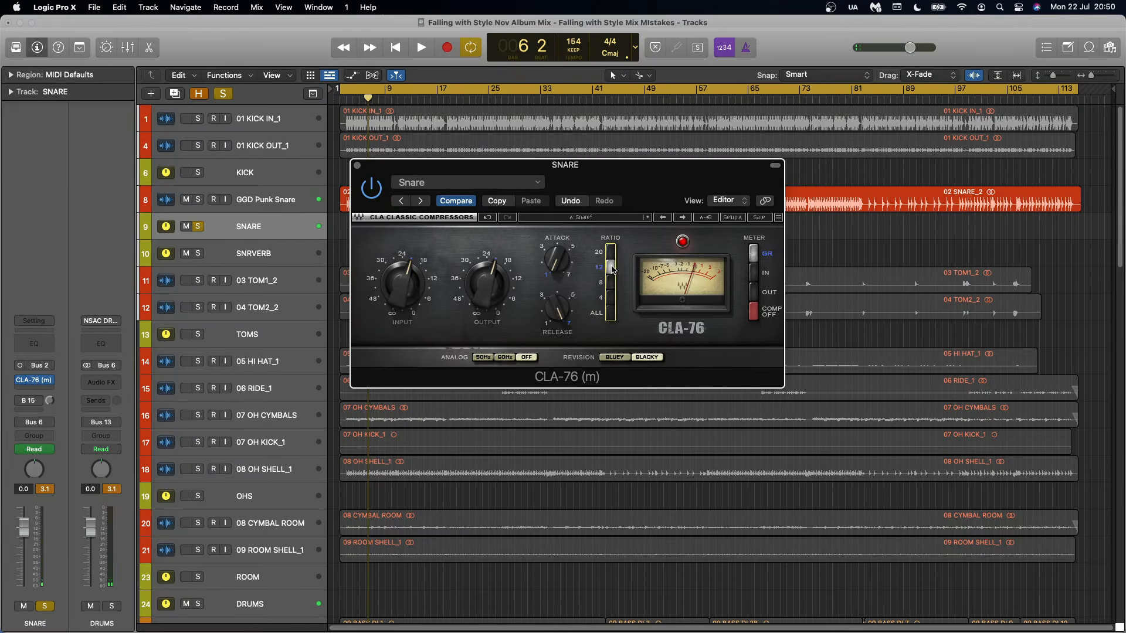
click(357, 165)
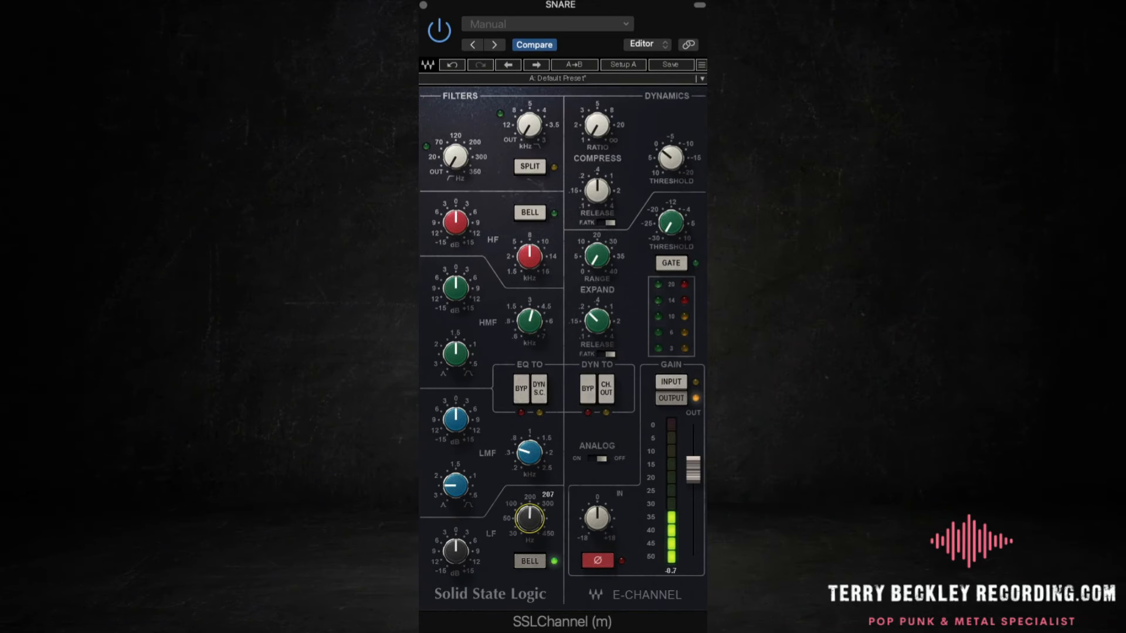
Boost the snare's LF bell band in the SSLChannel by about 5.4 dB near 200 Hz, checking it during playback.
mouse_move(454, 551)
mouse_down()
mouse_move(455, 524)
mouse_move(456, 551)
mouse_up()
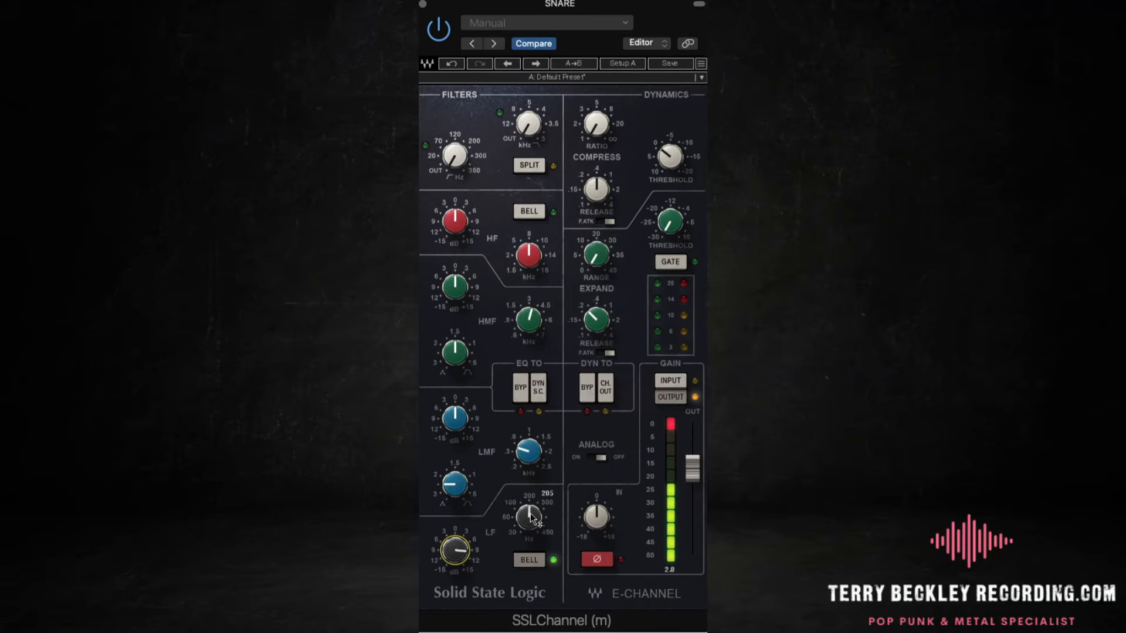
drag(550, 500, 529, 518)
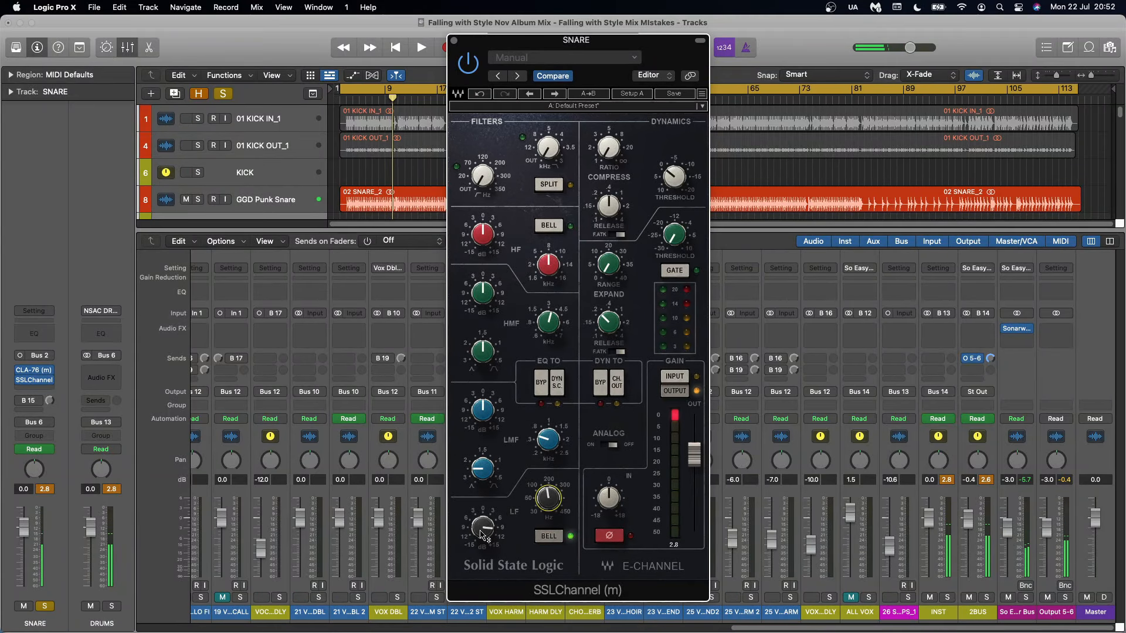
mouse_move(481, 534)
key(space)
drag(481, 533, 481, 551)
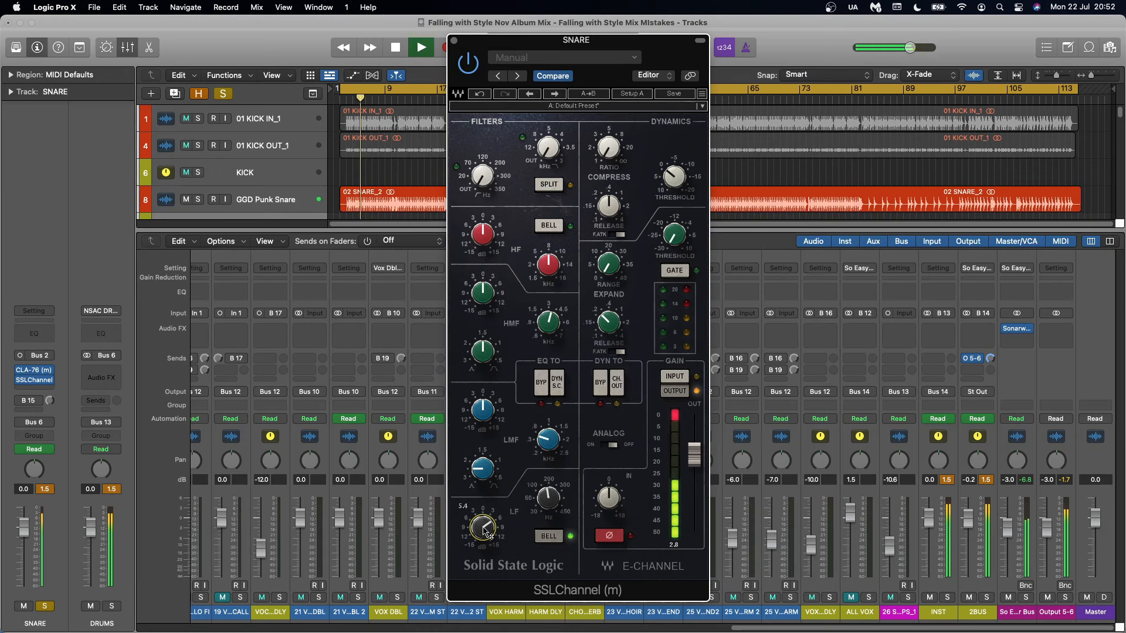
key(space)
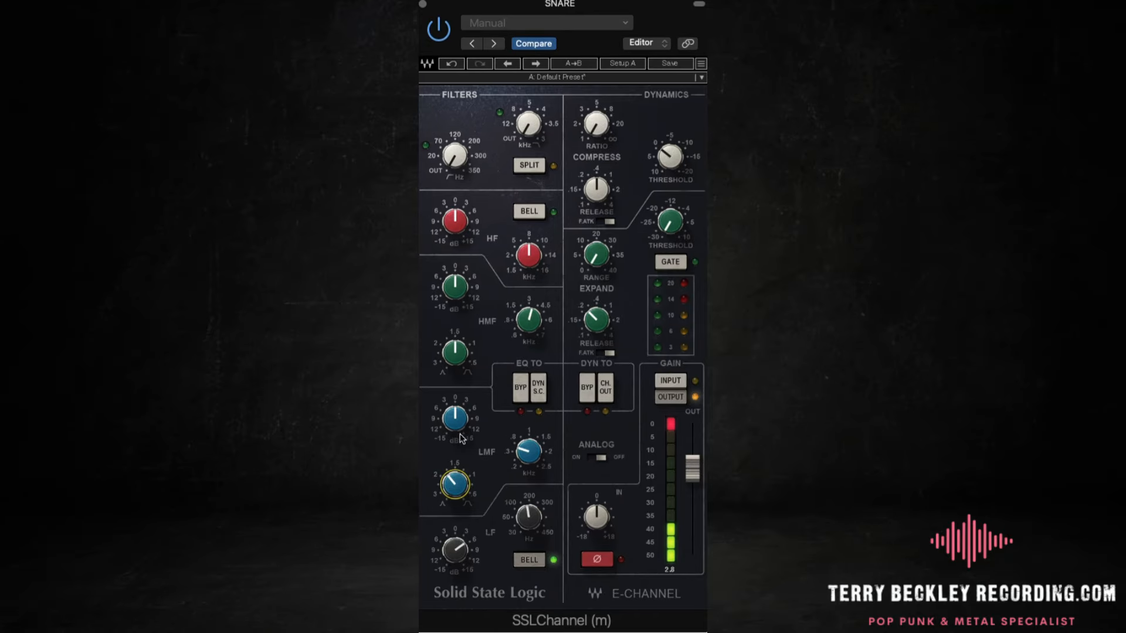
Boost the snare's LMF band to find the boxy tone, set it to 0.70 kHz and cut it.
drag(461, 410, 461, 378)
mouse_move(529, 450)
mouse_down()
mouse_move(529, 435)
mouse_move(529, 457)
mouse_up()
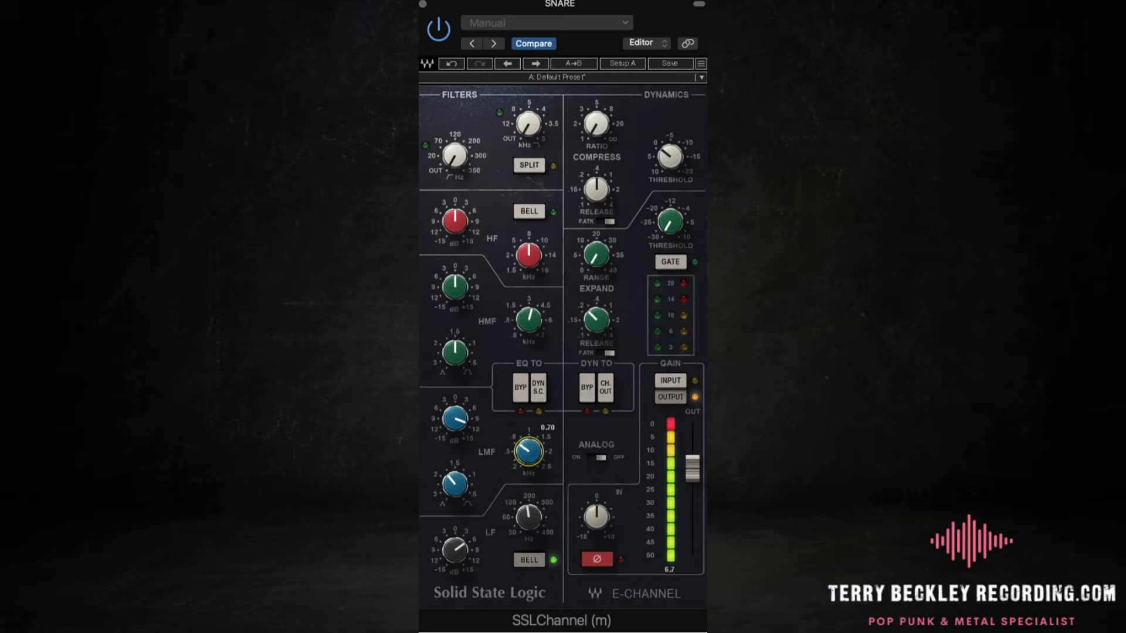
drag(457, 419, 457, 455)
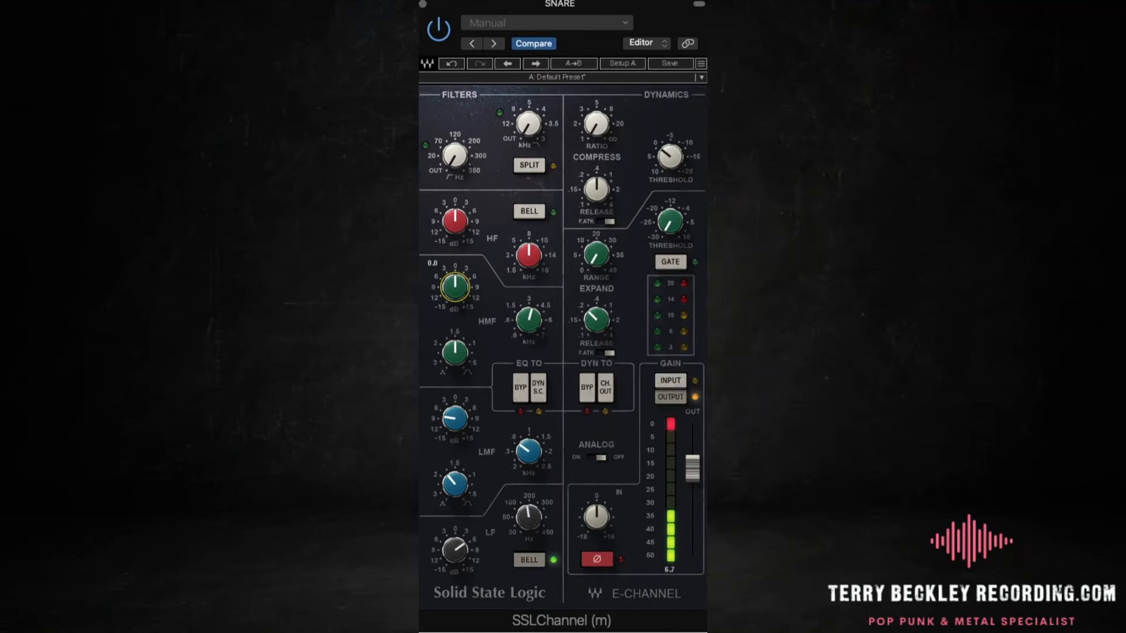
Sweep the snare's boosted HMF band and leave it at 2.45 kHz with a small boost.
drag(482, 292, 529, 317)
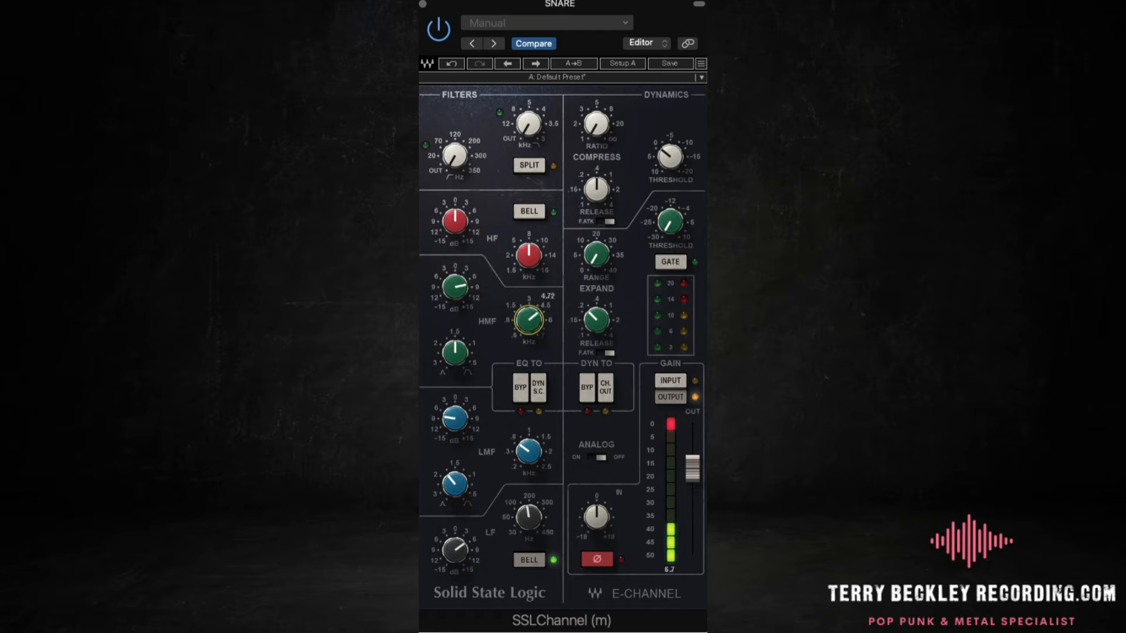
drag(473, 294, 531, 337)
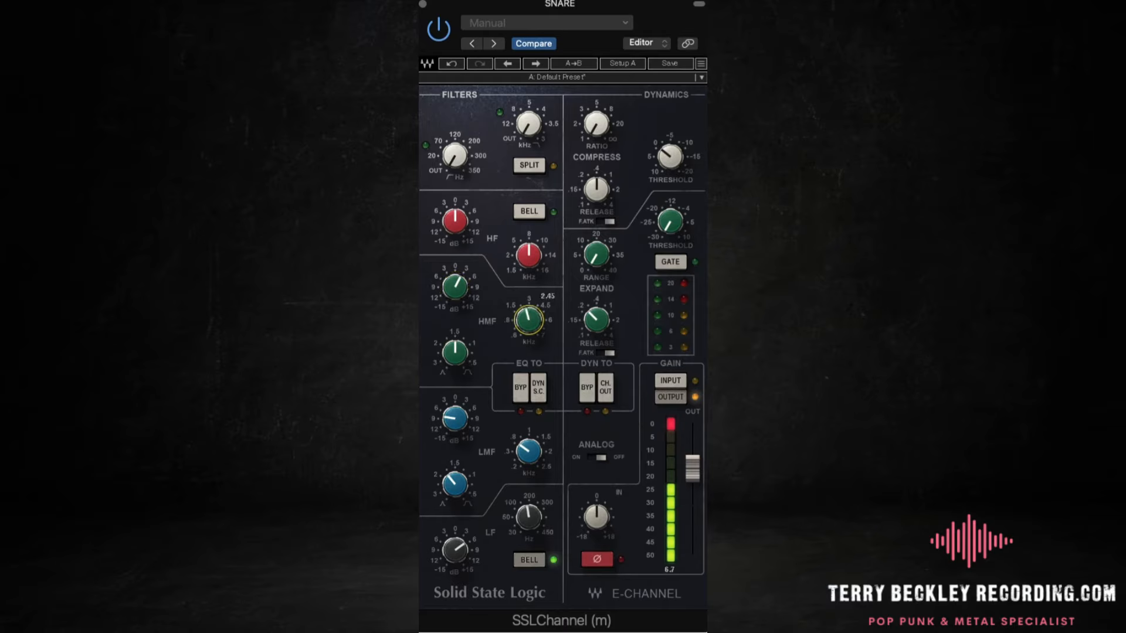
drag(466, 299, 466, 307)
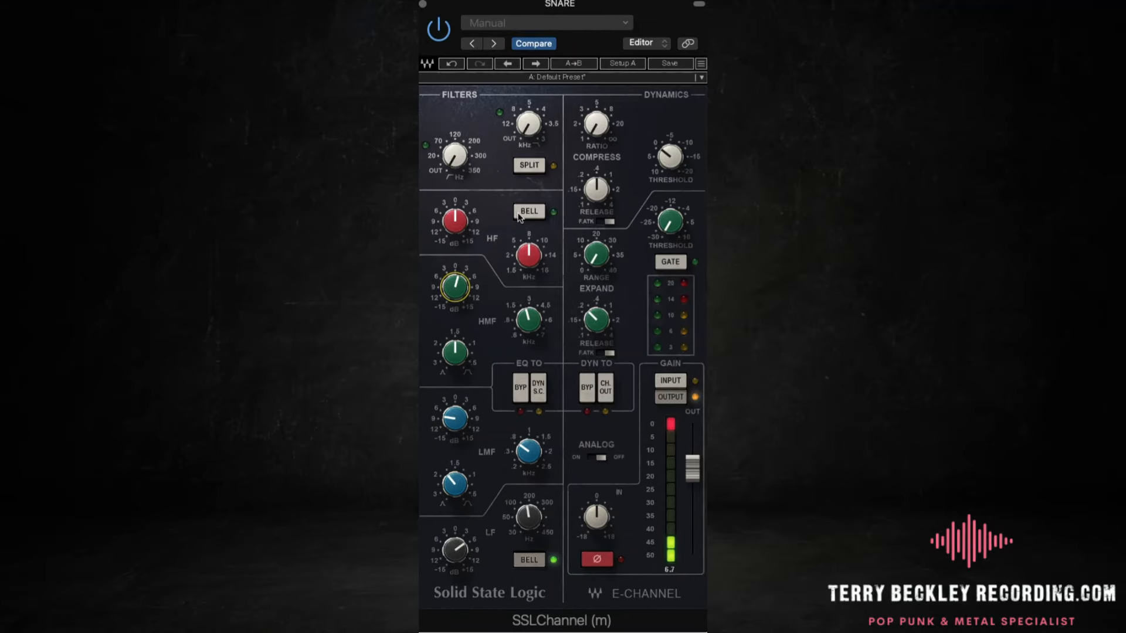
Switch the snare's HF band to bell with a slight boost, and compare the sound with the EQ bypassed and active.
mouse_move(483, 234)
mouse_down()
mouse_move(483, 210)
mouse_move(483, 225)
mouse_move(462, 229)
mouse_up()
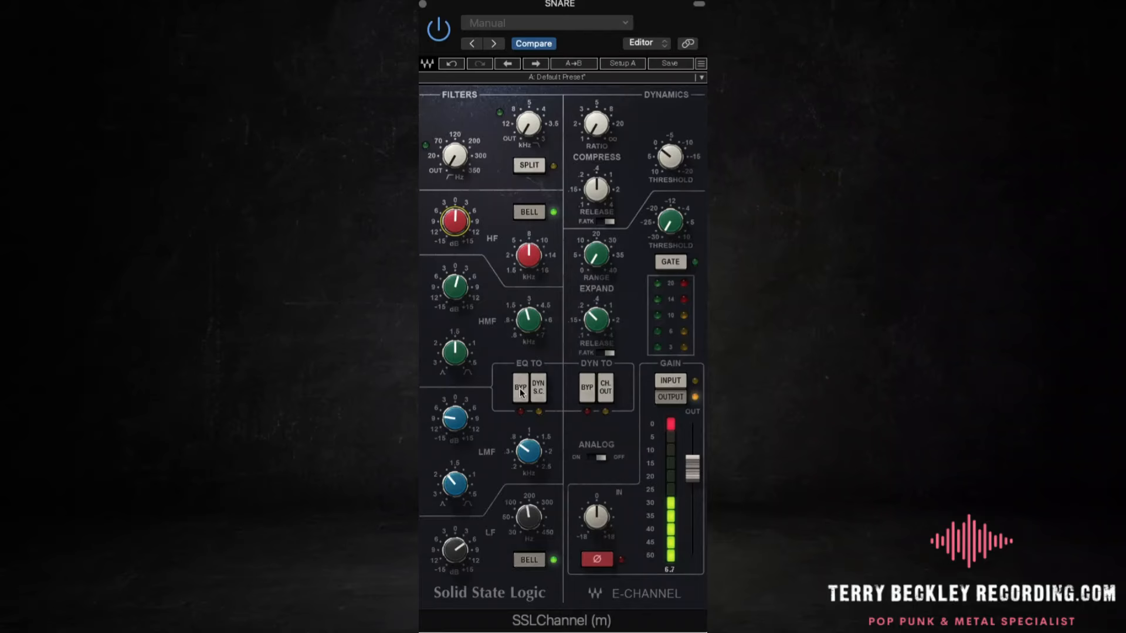
click(541, 384)
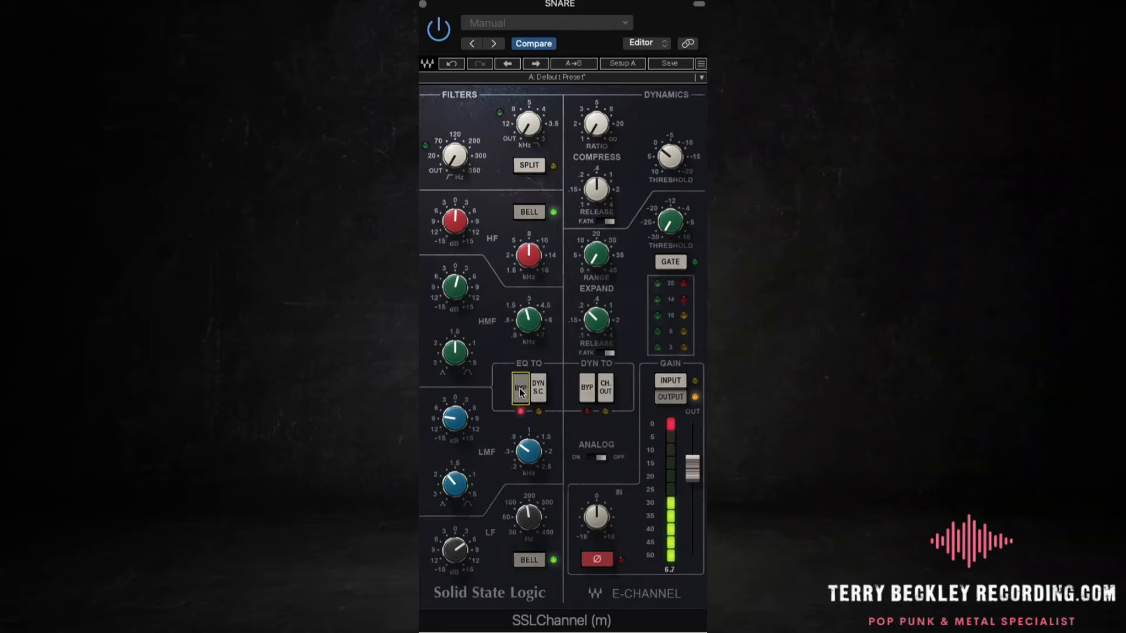
click(520, 390)
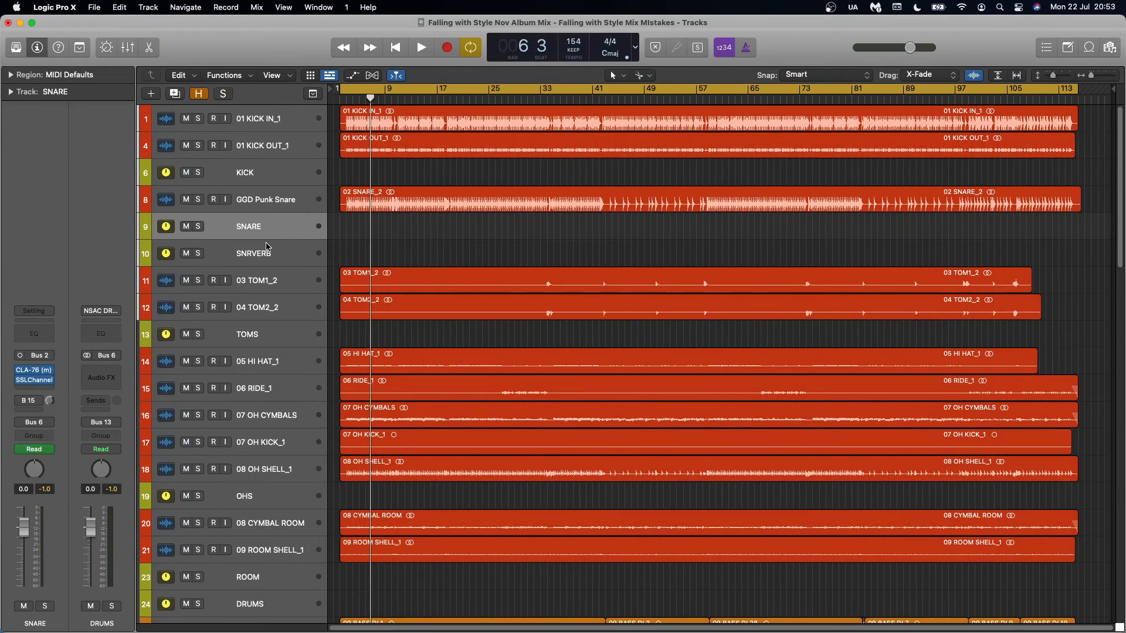
Add a Pro-Q 3 bell cut of about 8.5 dB near 500 Hz to the TOMS bus and compare it with bypass.
click(286, 332)
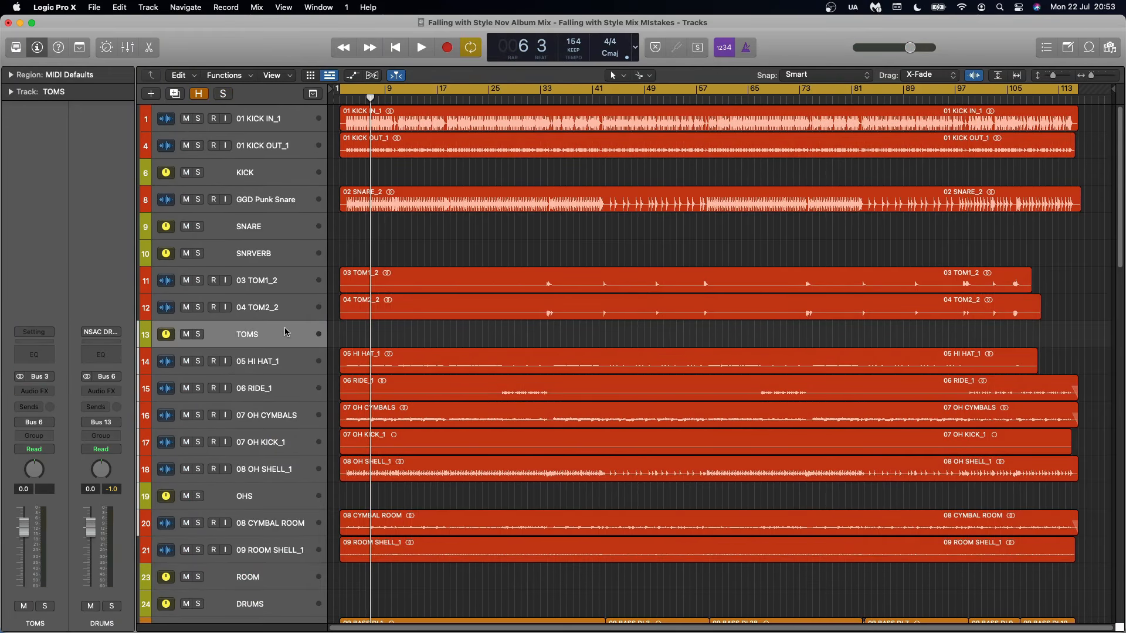
click(41, 393)
mouse_move(72, 625)
drag(580, 331, 603, 392)
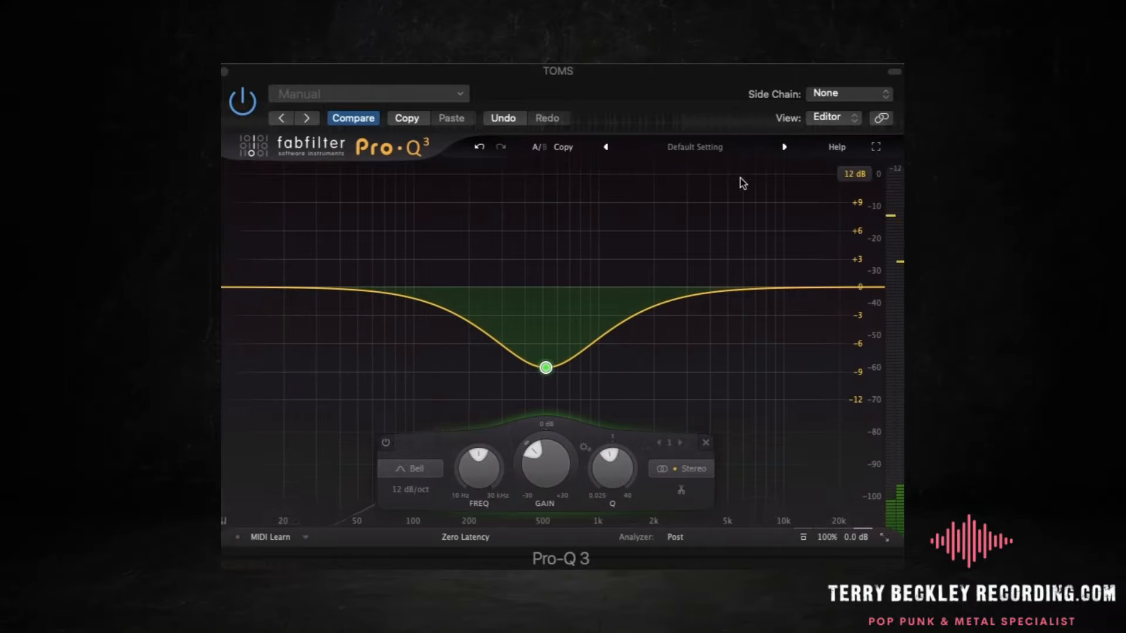
click(803, 537)
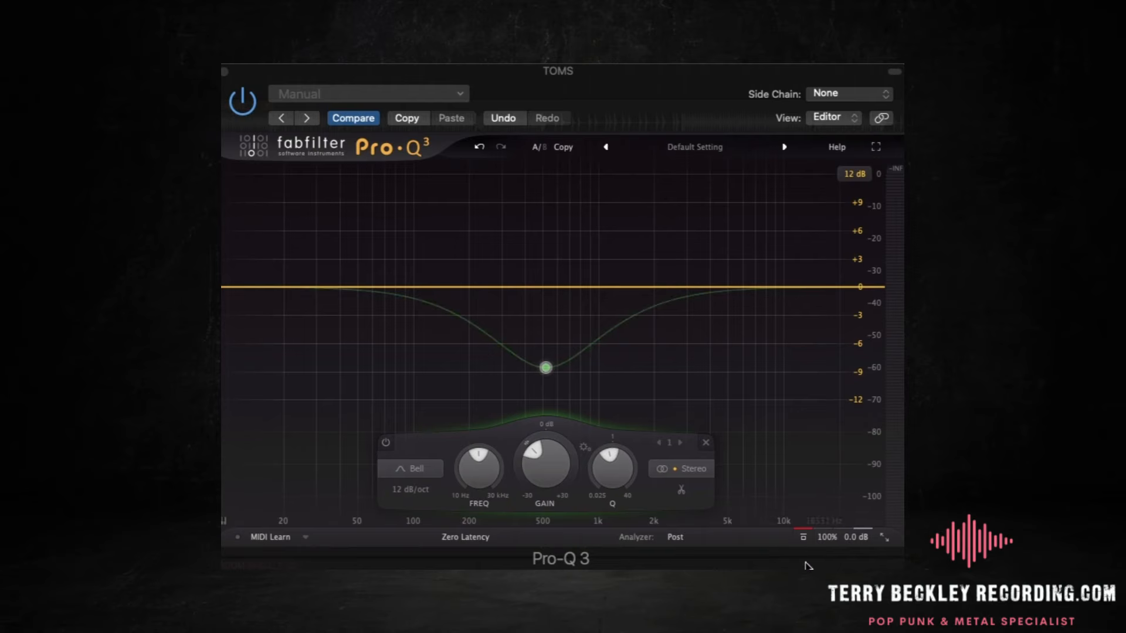
click(803, 537)
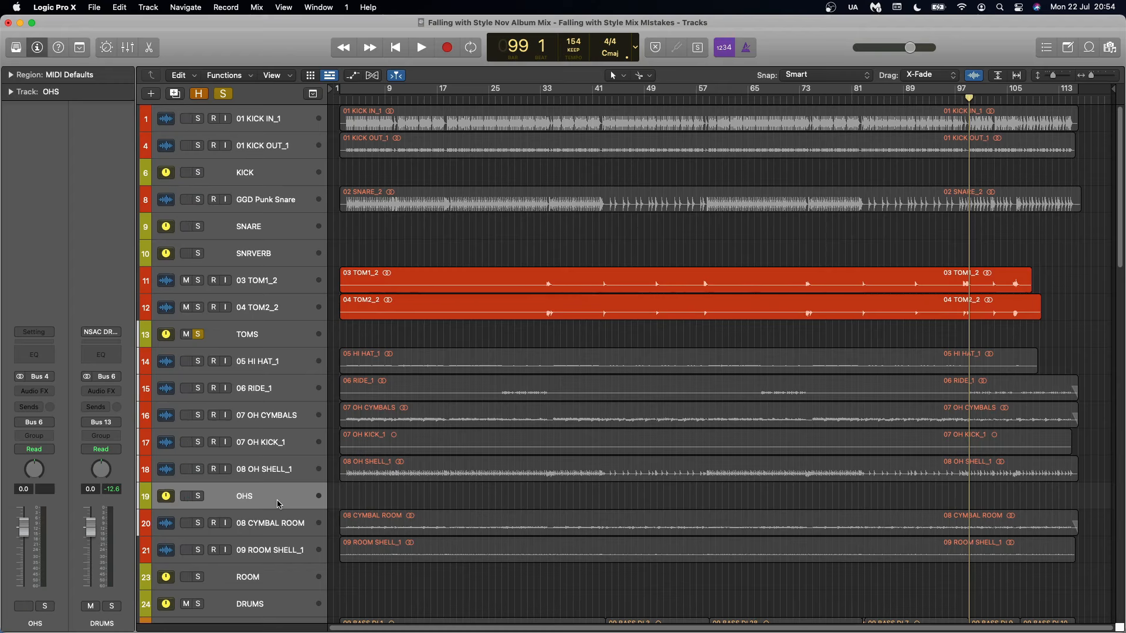
Solo the OHS bus and audition it from bar 4, adding the KICK and SNARE buses to the solo.
click(198, 497)
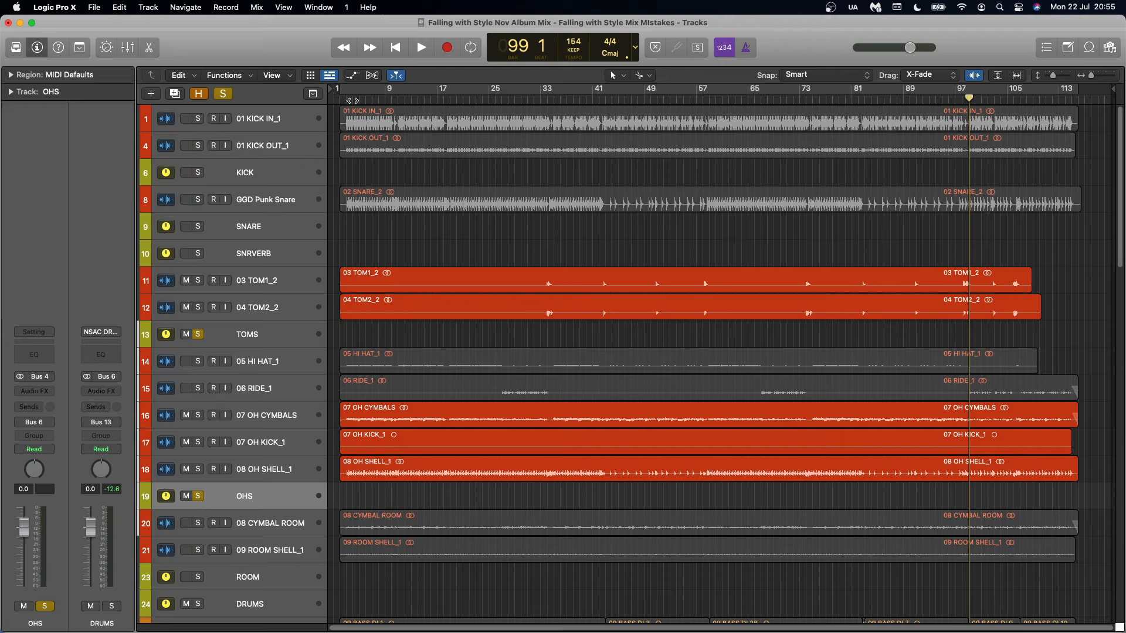
click(352, 101)
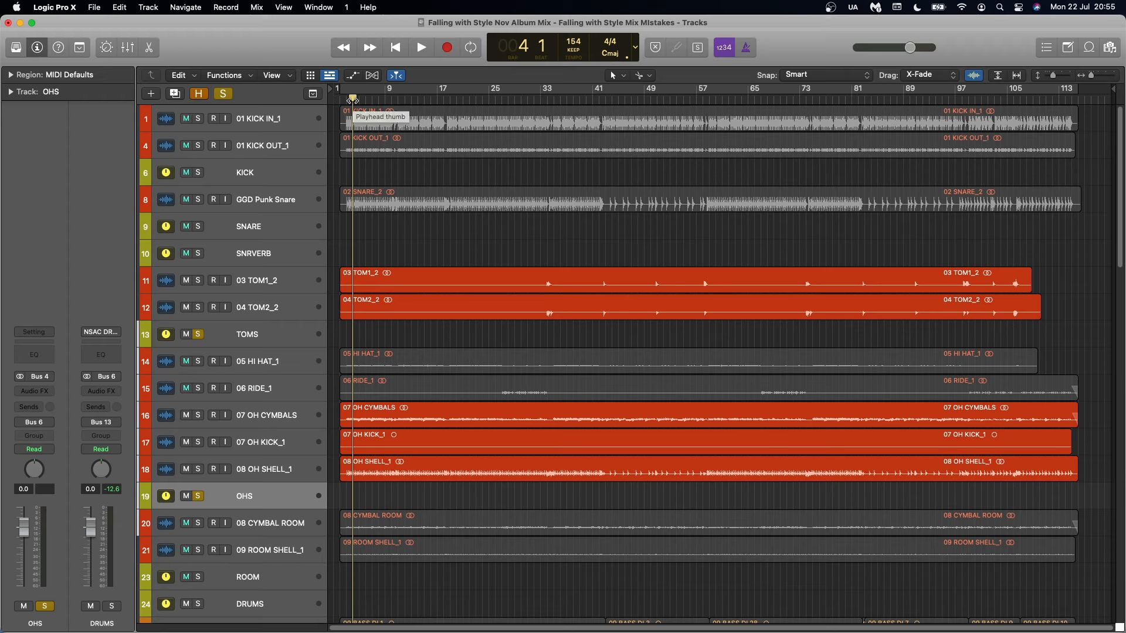
key(space)
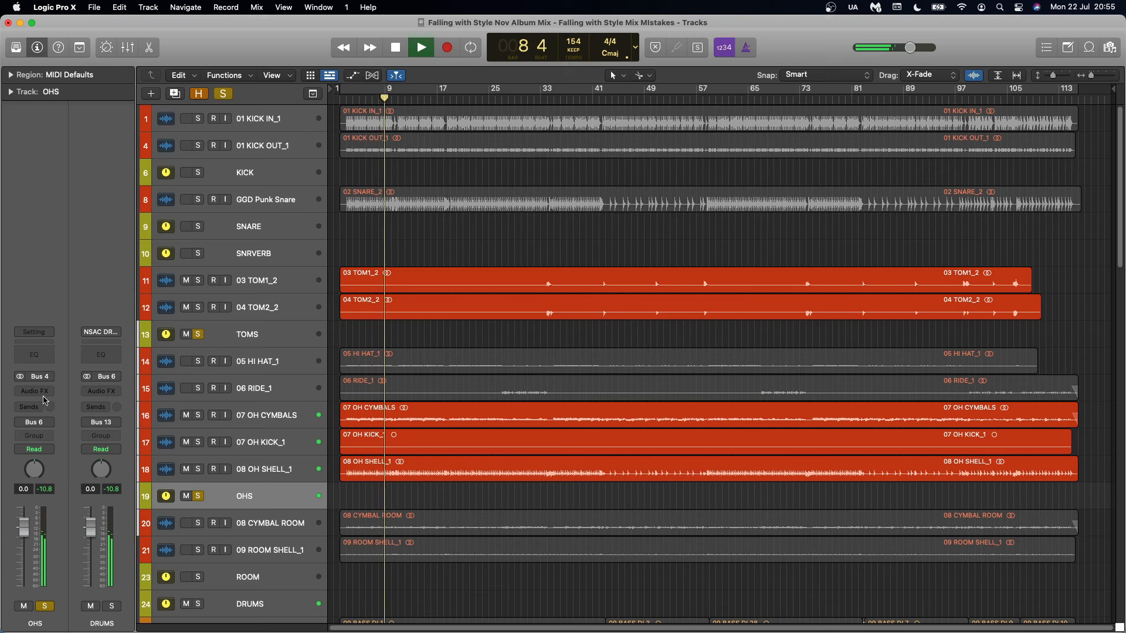
key(space)
click(199, 227)
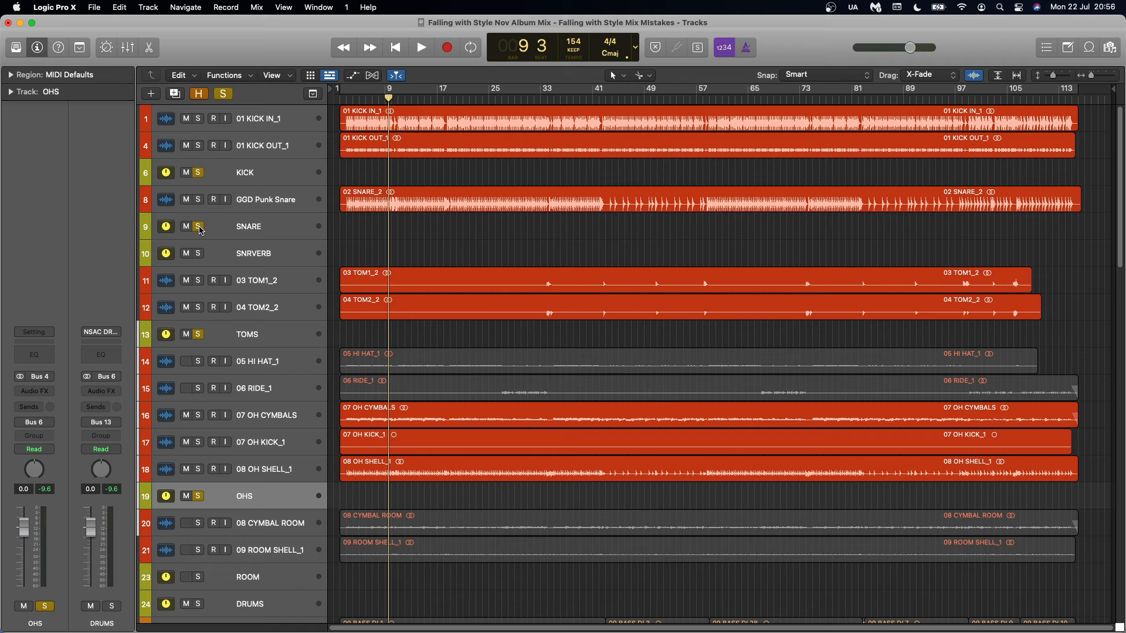
key(space)
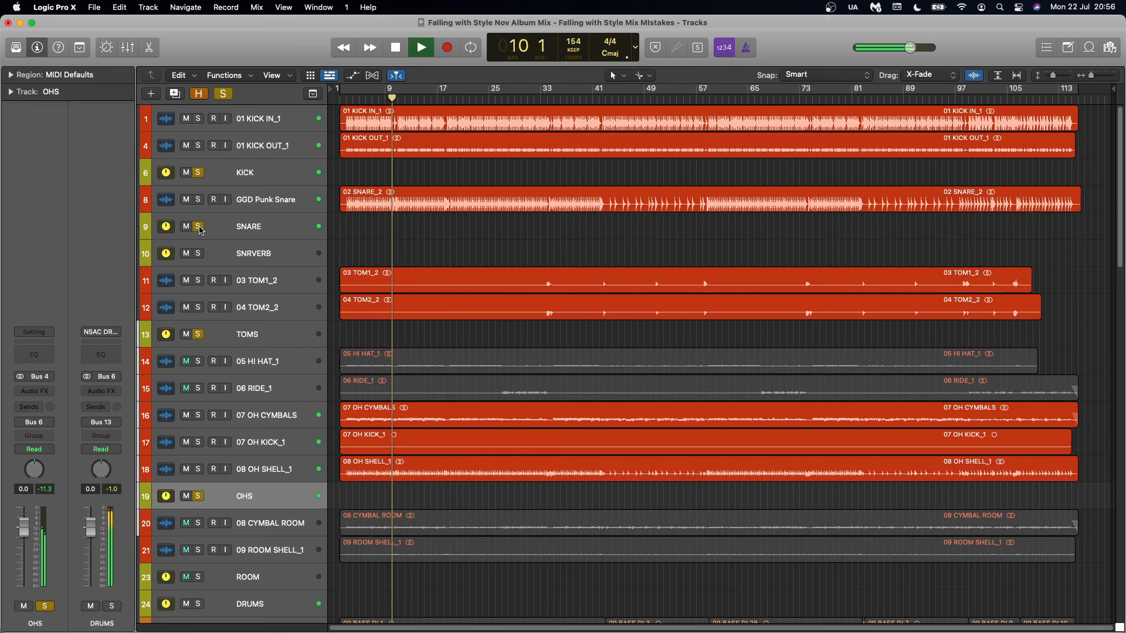
click(34, 392)
mouse_move(64, 419)
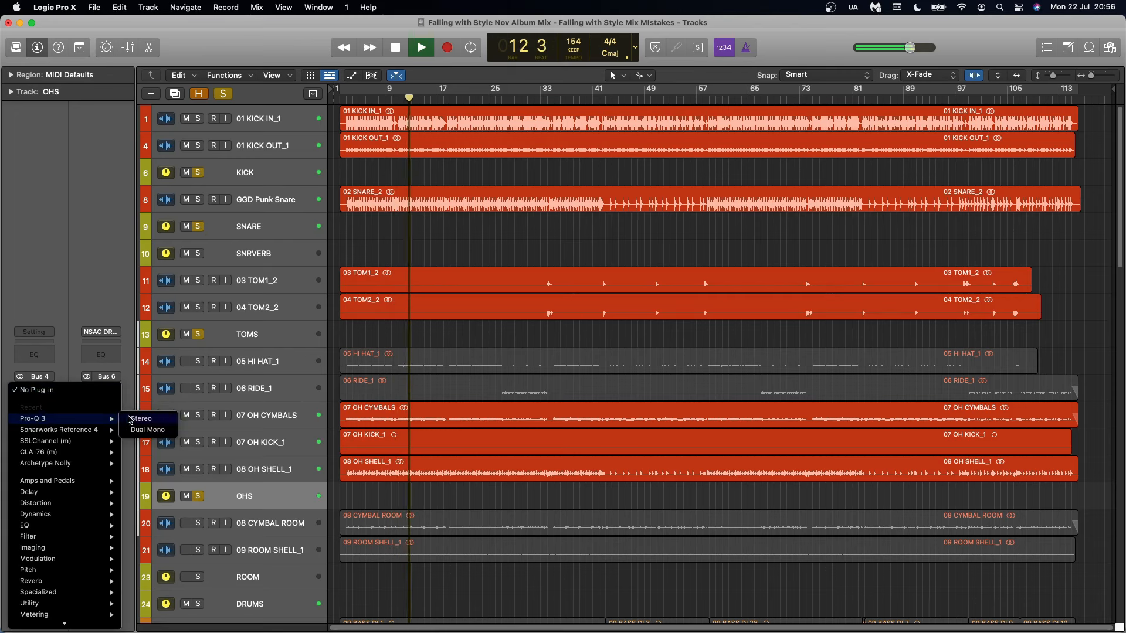
click(104, 290)
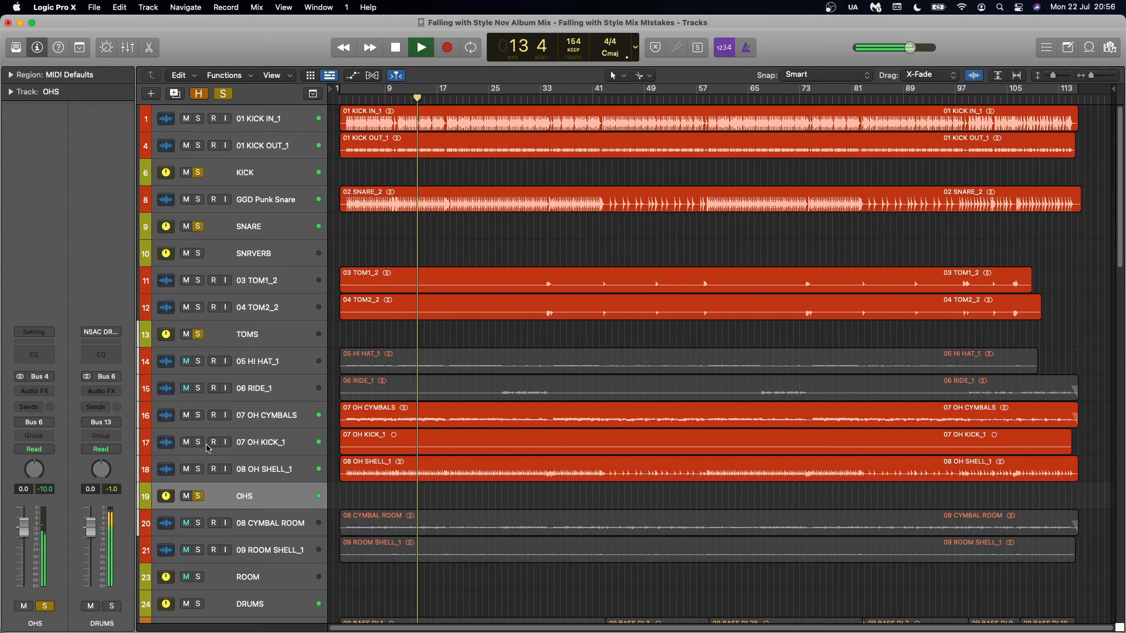
key(space)
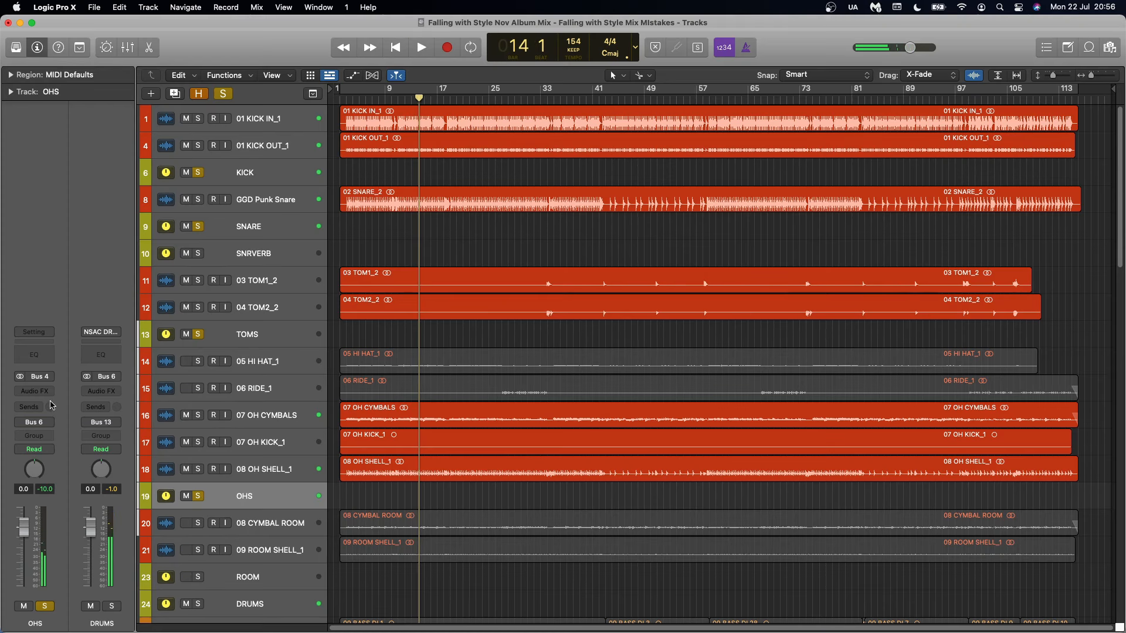
Insert a stereo Pro-Q 3 on the OHS bus and add a 5.53 dB bell boost at 3014.7 Hz with Q 10.18.
click(35, 391)
mouse_move(65, 418)
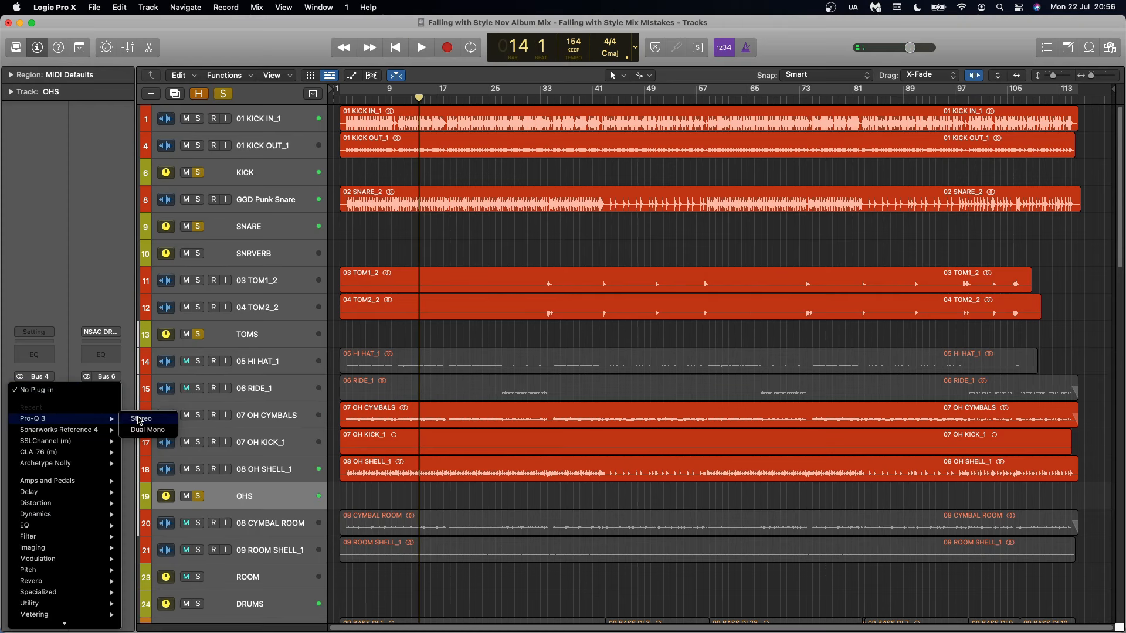
click(141, 419)
drag(664, 176, 649, 129)
drag(701, 286, 697, 245)
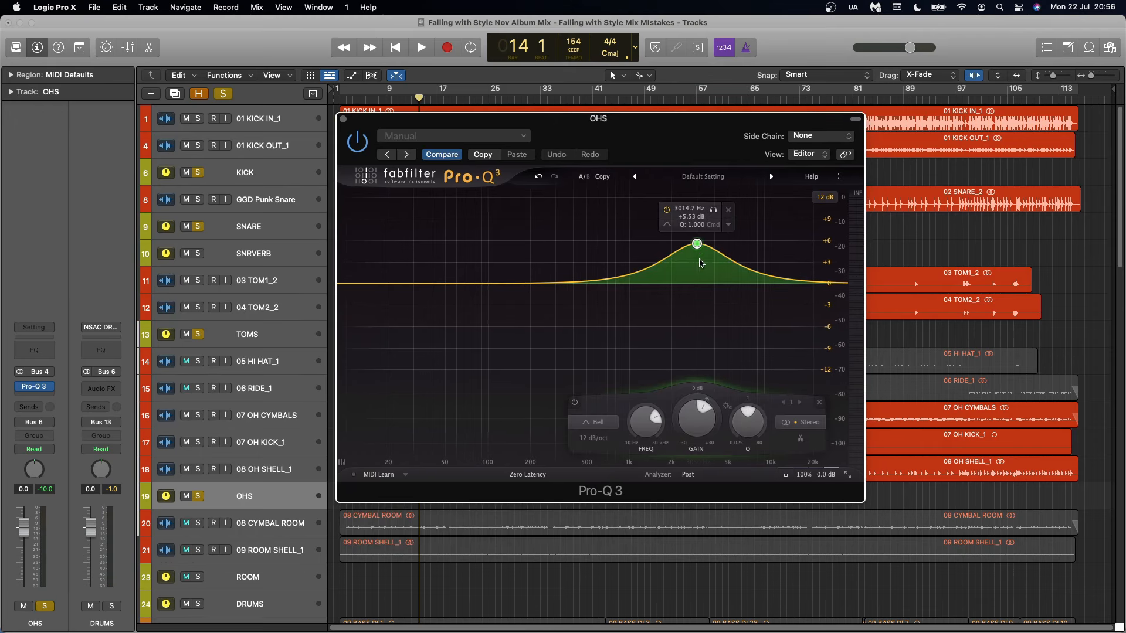
drag(747, 412, 768, 428)
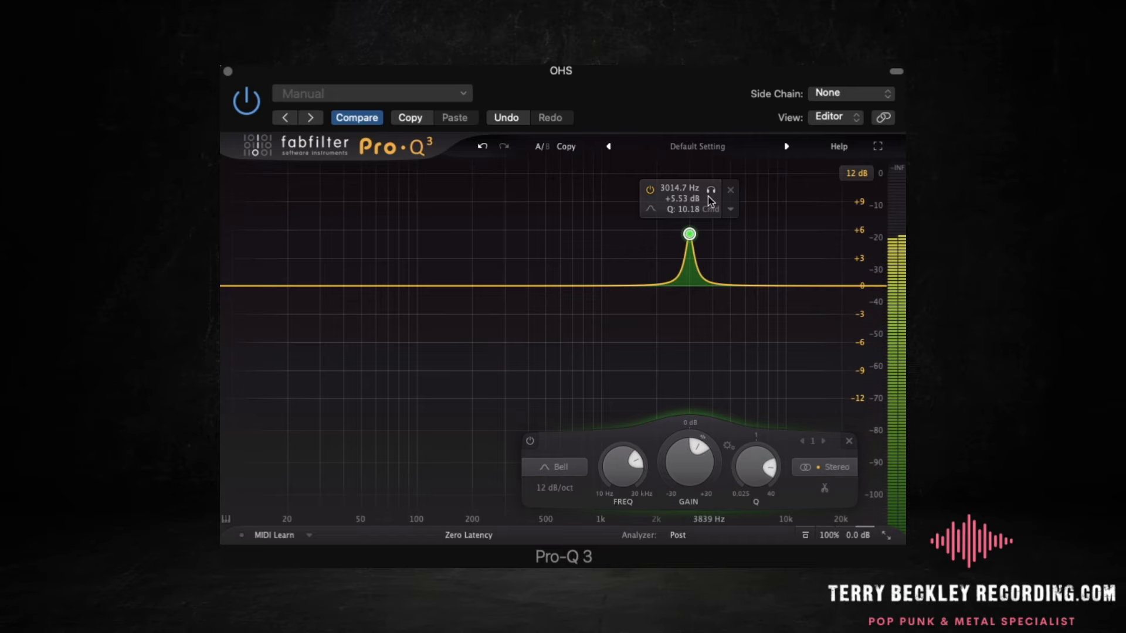
Sweep the overheads for harsh resonances and cut 1.88 dB at 4267.8 Hz and 3.89 dB at 5839.1 Hz, the latter with Q 13.60.
drag(689, 235, 721, 173)
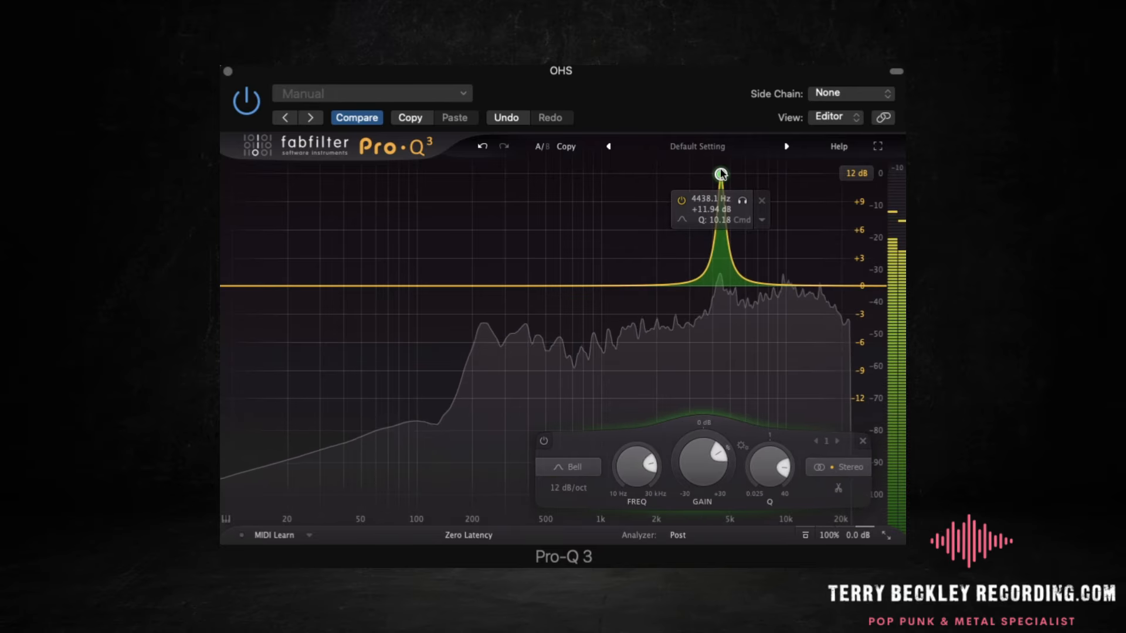
double_click(721, 171)
drag(721, 174, 751, 245)
drag(795, 472, 795, 447)
Add a third narrow overhead band, sweep it boosted, and cut 6.64 dB at 3216.5 Hz with Q 11.09.
drag(752, 249, 690, 237)
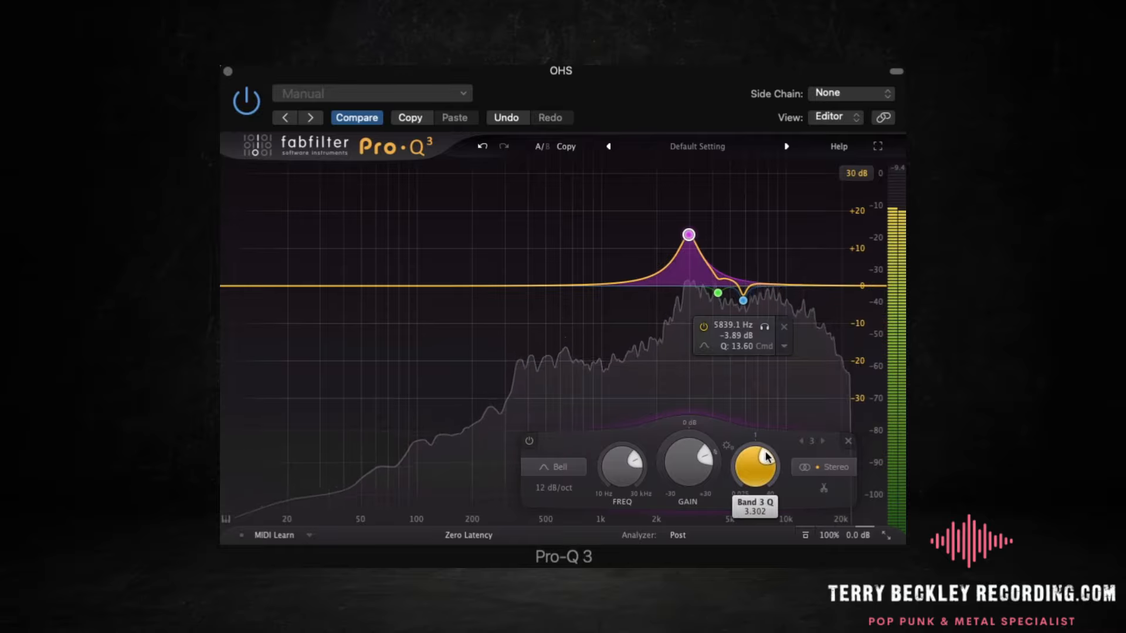
scroll(768, 469, up, 2)
drag(690, 235, 695, 177)
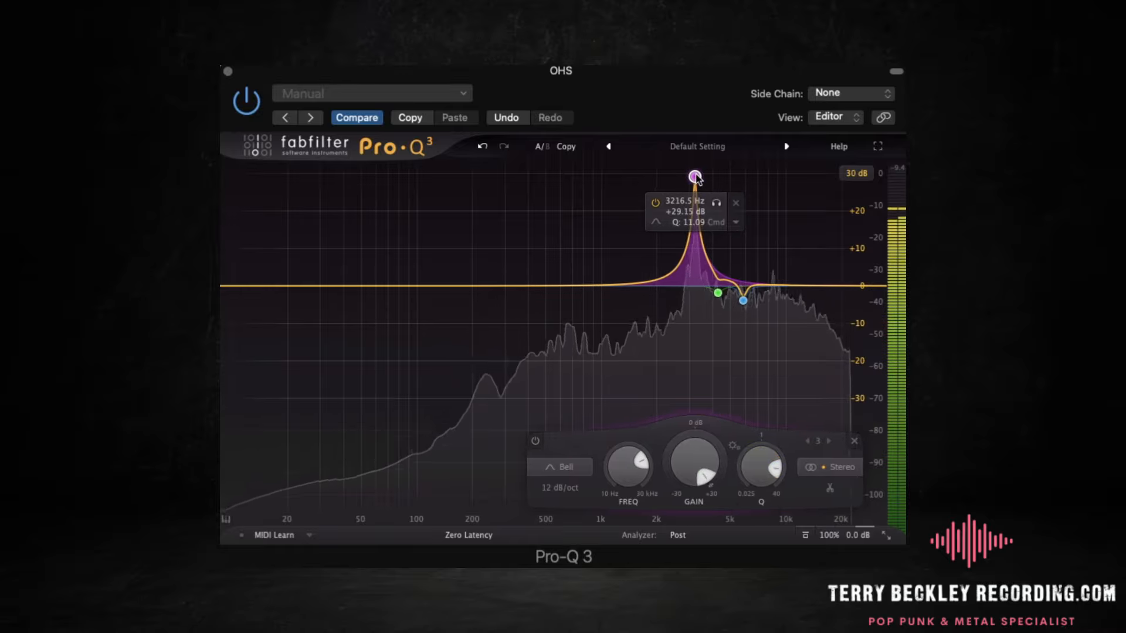
drag(693, 463, 701, 548)
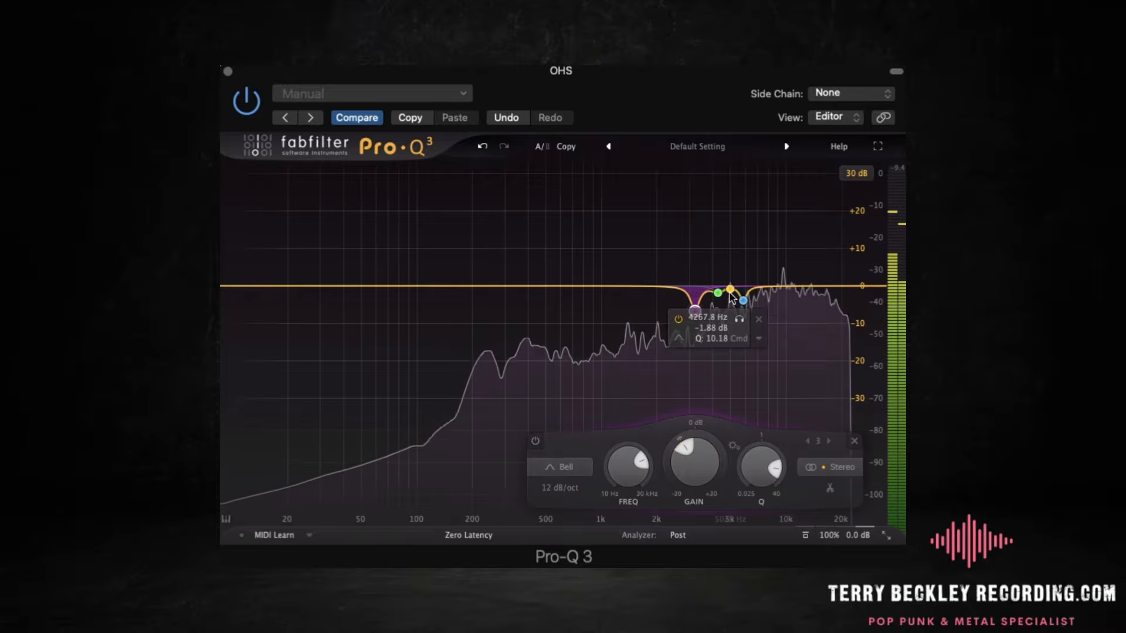
Add narrow overhead cuts of 5.91 dB at 2237.3 Hz with Q 14.71 and about 5.5 dB near 8 kHz.
drag(667, 290, 660, 246)
drag(739, 477, 740, 472)
drag(660, 246, 629, 239)
drag(707, 461, 707, 434)
drag(630, 238, 773, 288)
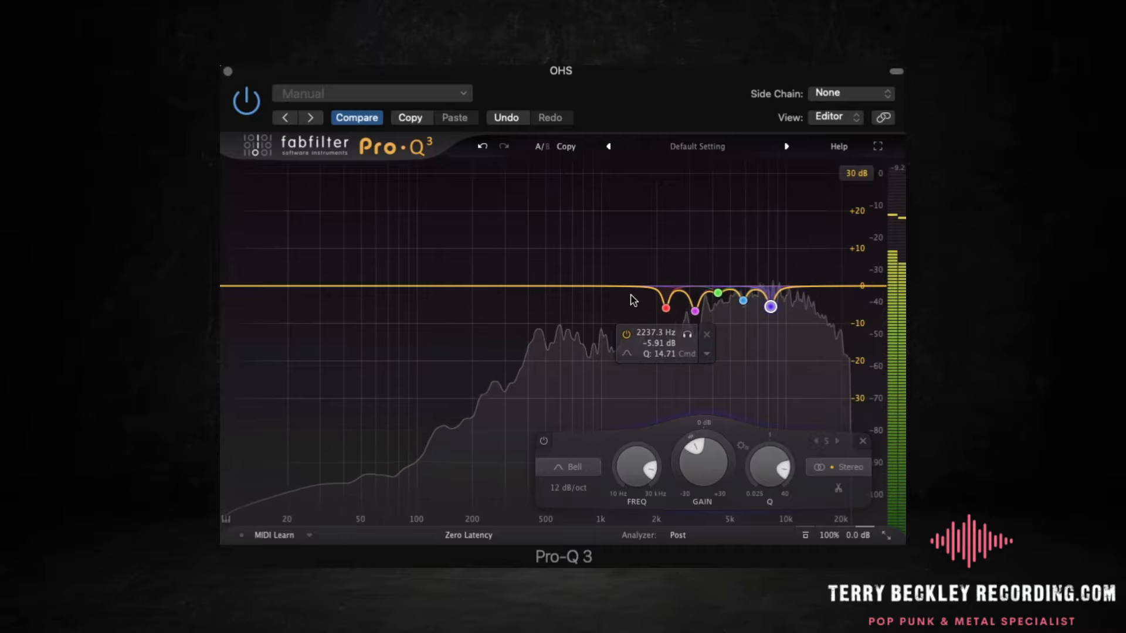
Add a sixth overhead band with Q 23.56, sweep it boosted, and cut 5.47 dB at 10656 Hz.
drag(627, 286, 628, 225)
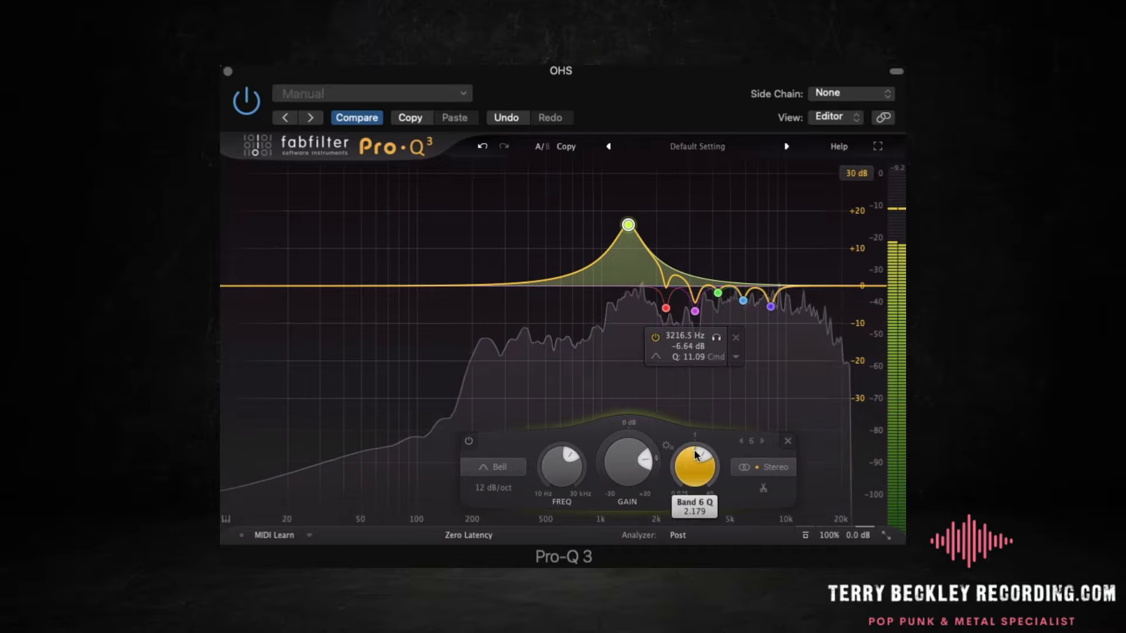
drag(706, 465, 705, 452)
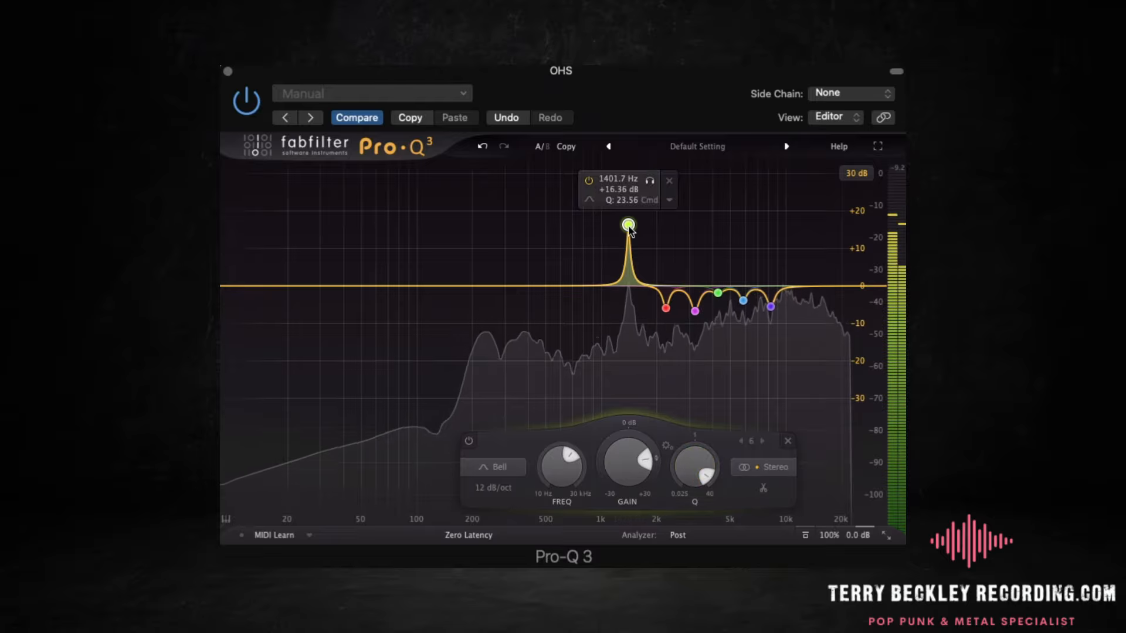
drag(627, 225, 790, 307)
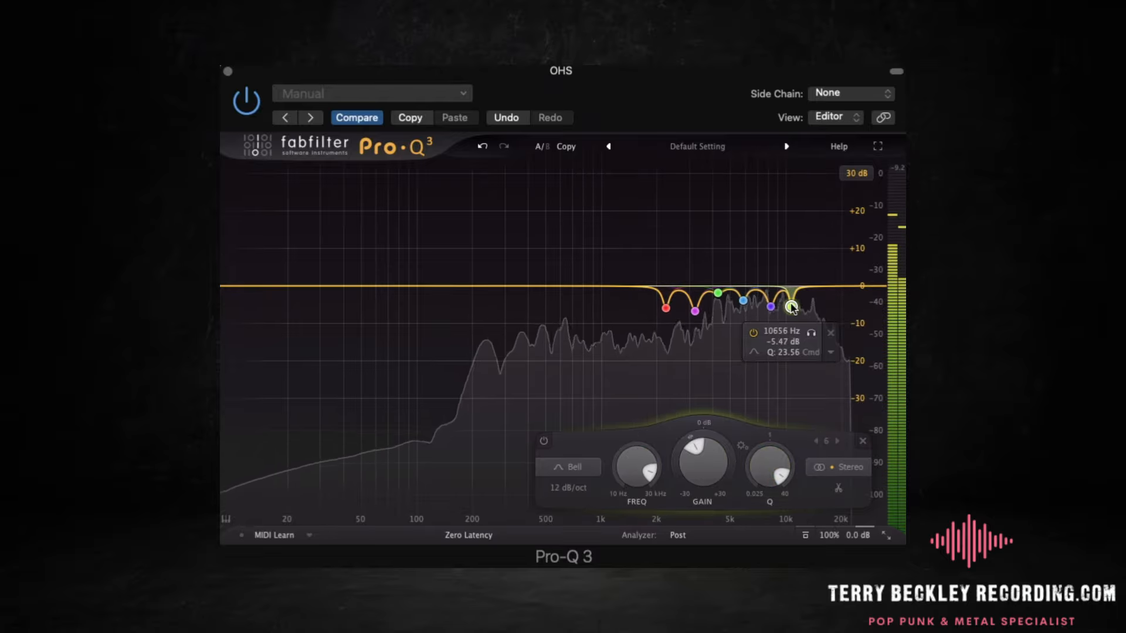
Add narrow overhead bands, sweep them boosted, and cut about 5.3 dB near 1.5 kHz with Q 15.11 and 4.73 dB at 14000 Hz with Q 15.06.
drag(627, 286, 626, 256)
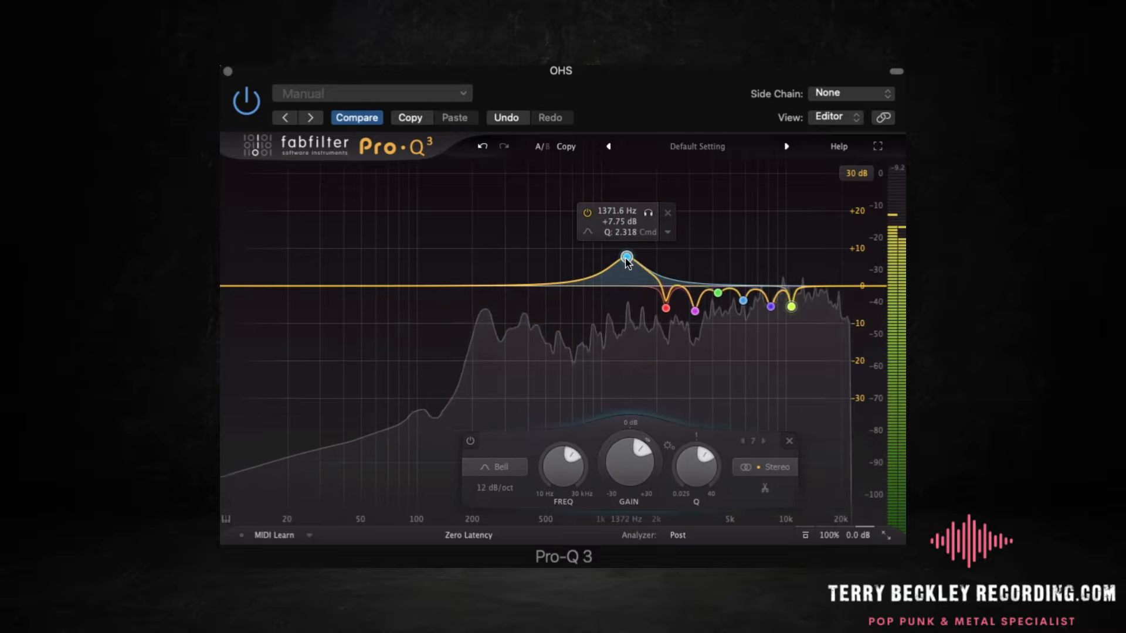
drag(698, 448, 697, 421)
mouse_move(626, 258)
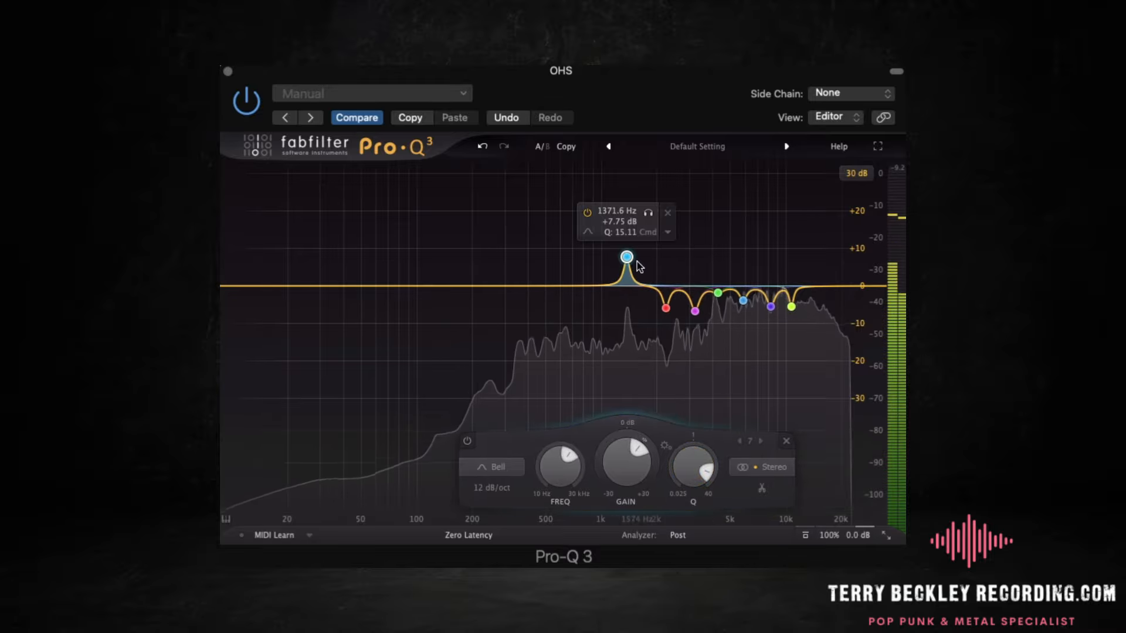
drag(627, 258, 600, 259)
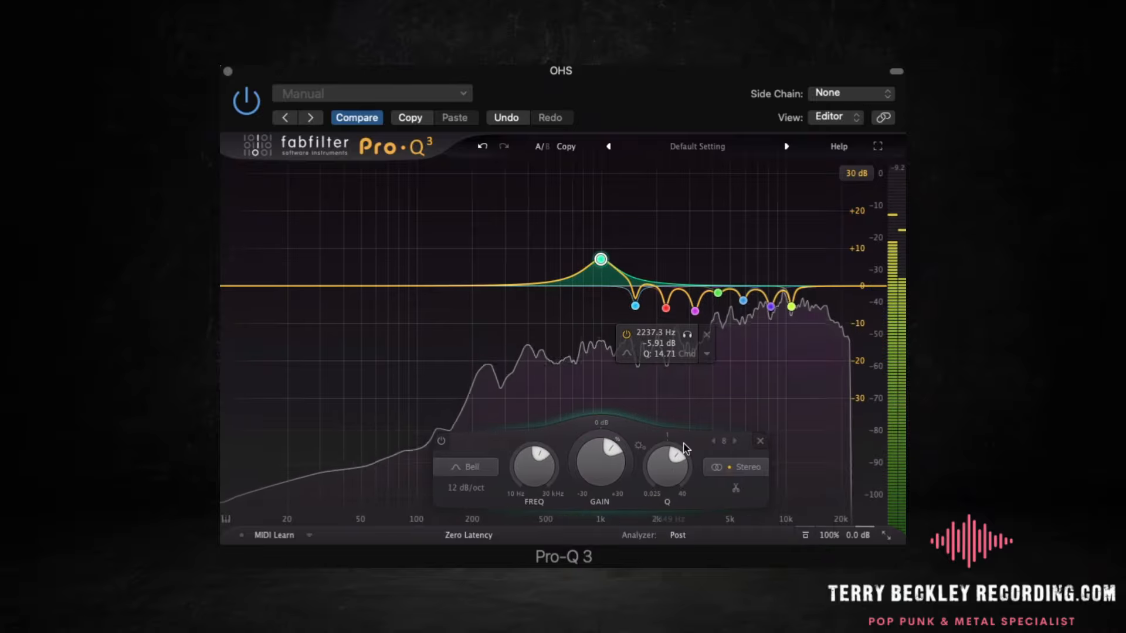
drag(679, 455, 645, 351)
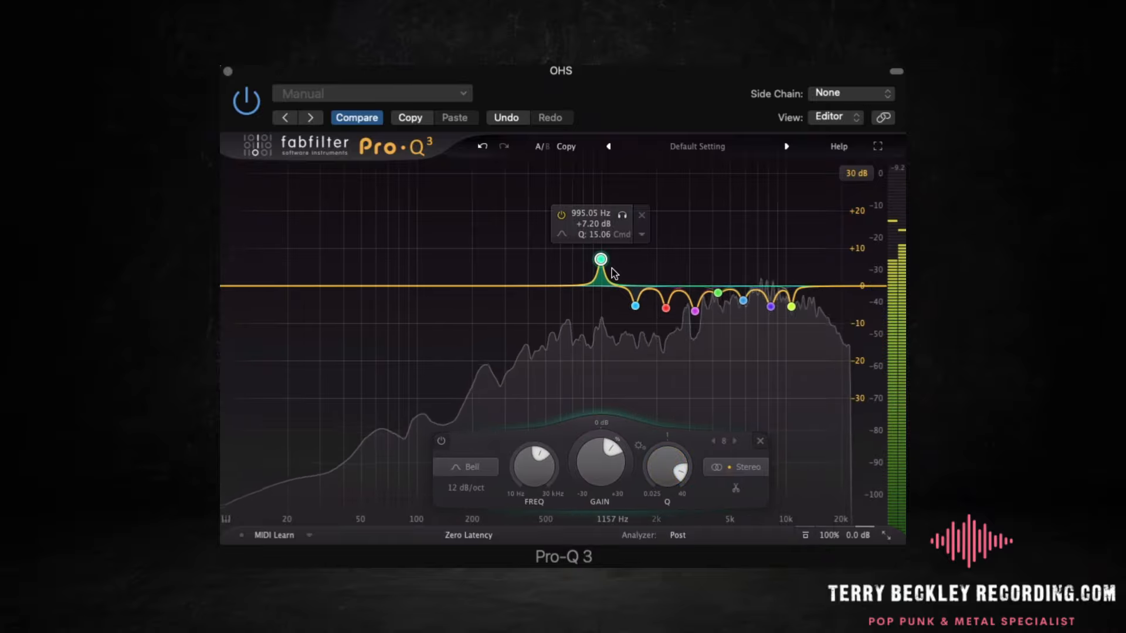
drag(601, 260, 815, 307)
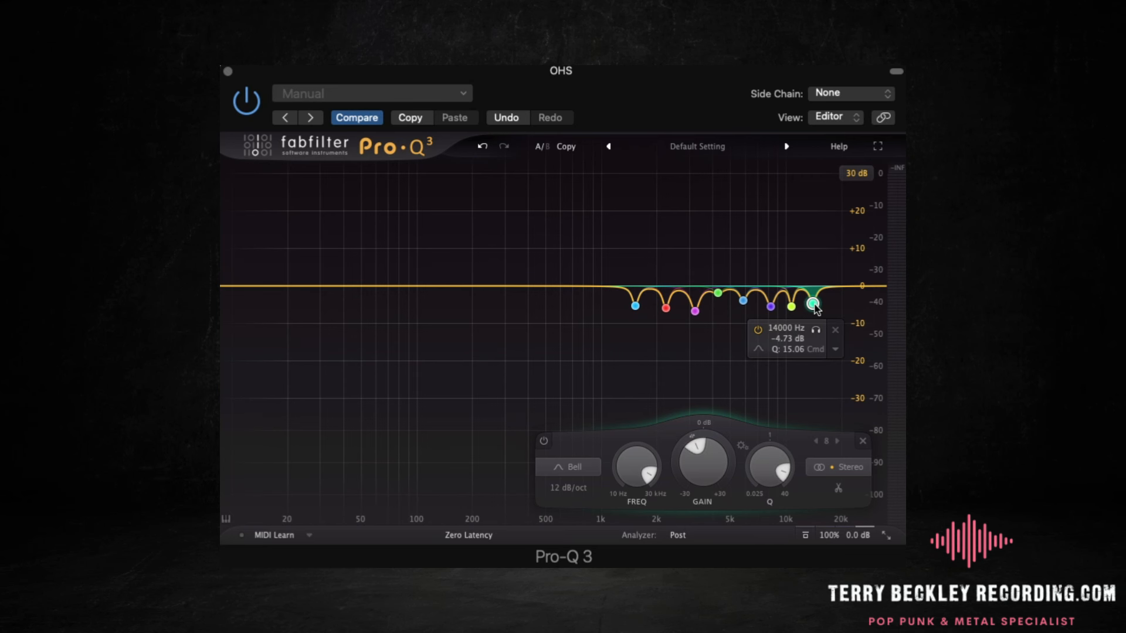
Play the overheads and compare the sound with the Pro-Q 3 processing bypassed and active, and close the equalizer.
key(space)
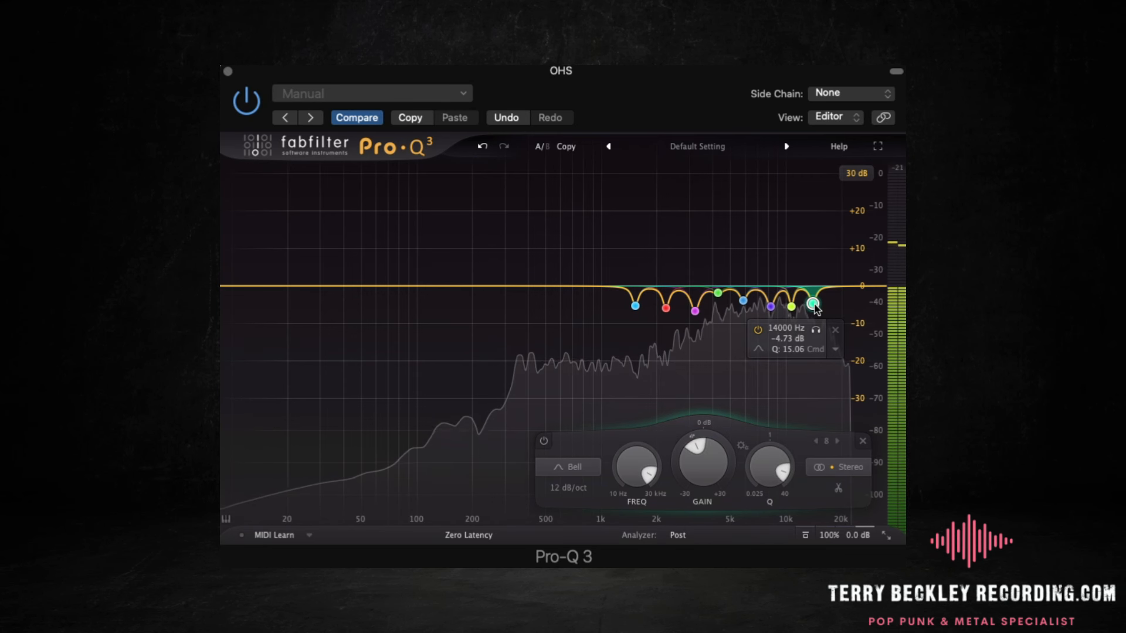
key(space)
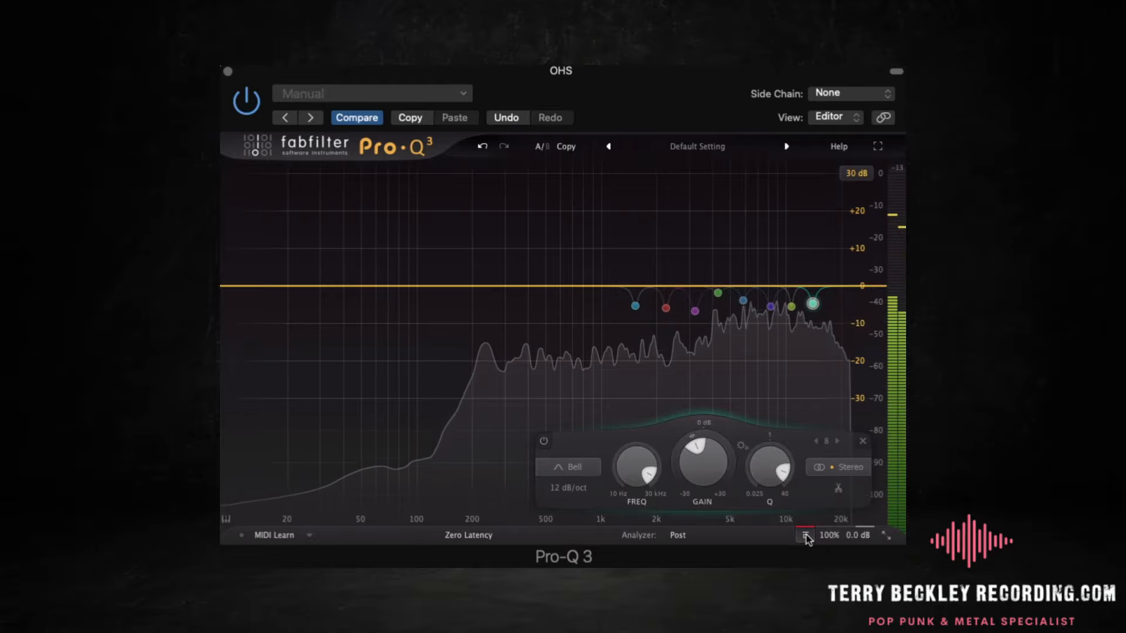
key(space)
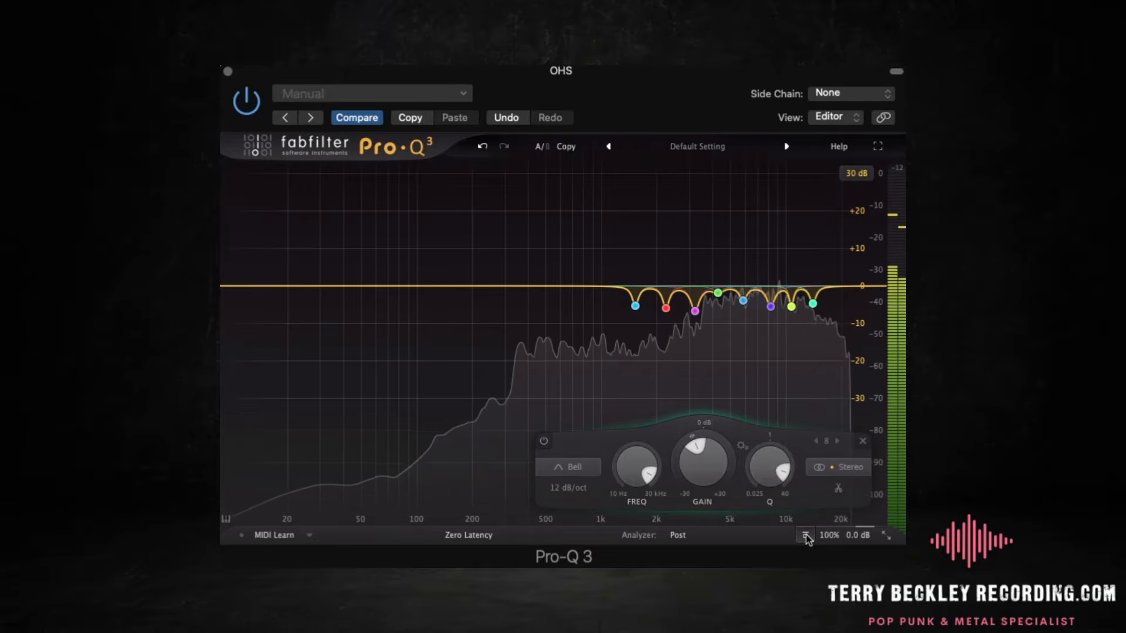
key(space)
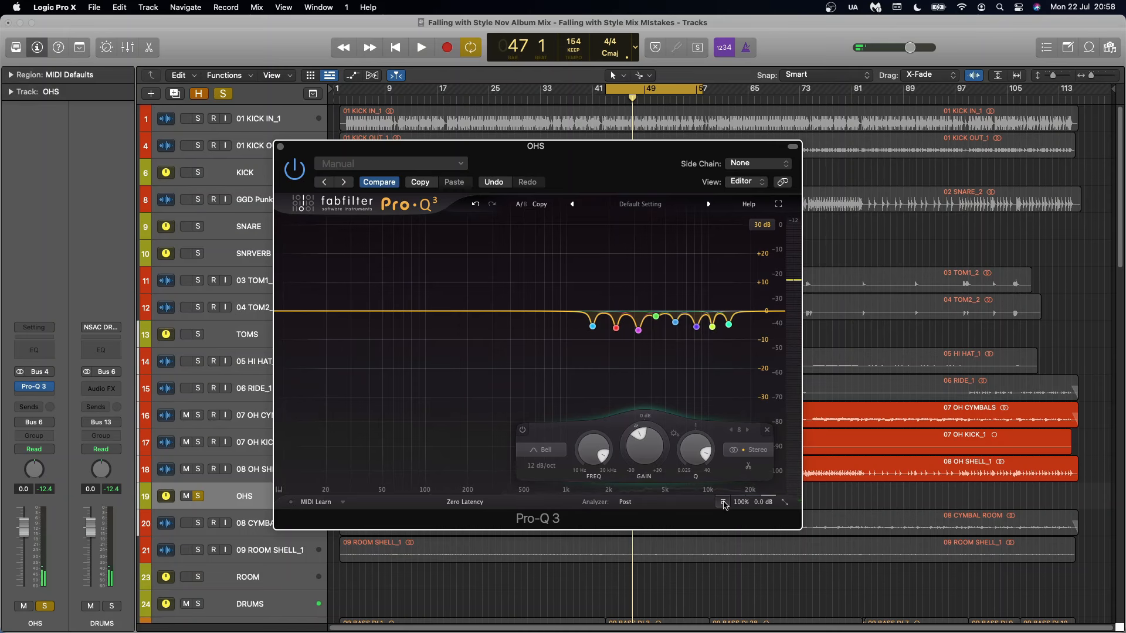
click(281, 146)
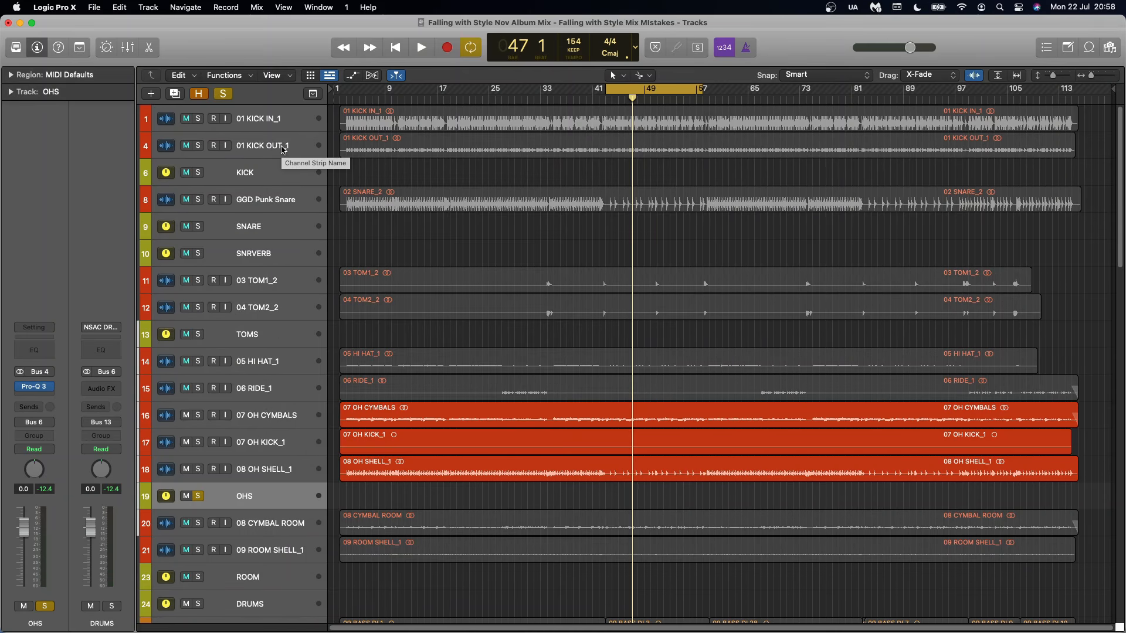
Insert a stereo Waves SSLChannel after Pro-Q 3 on the OHS bus and adjust its HF gain during playback.
click(50, 396)
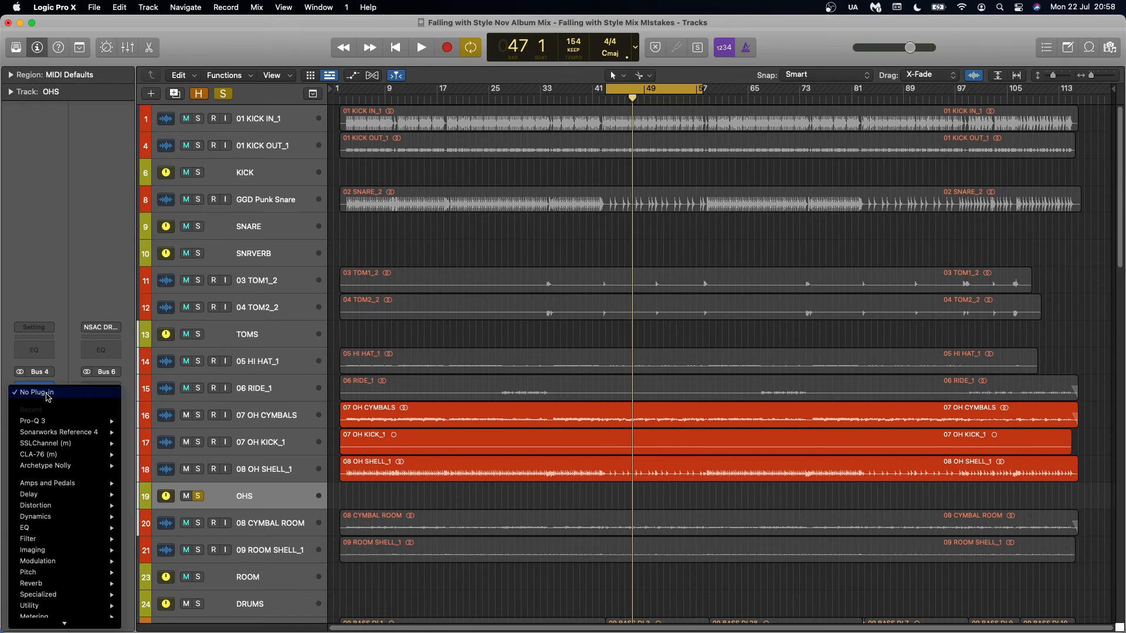
mouse_move(55, 447)
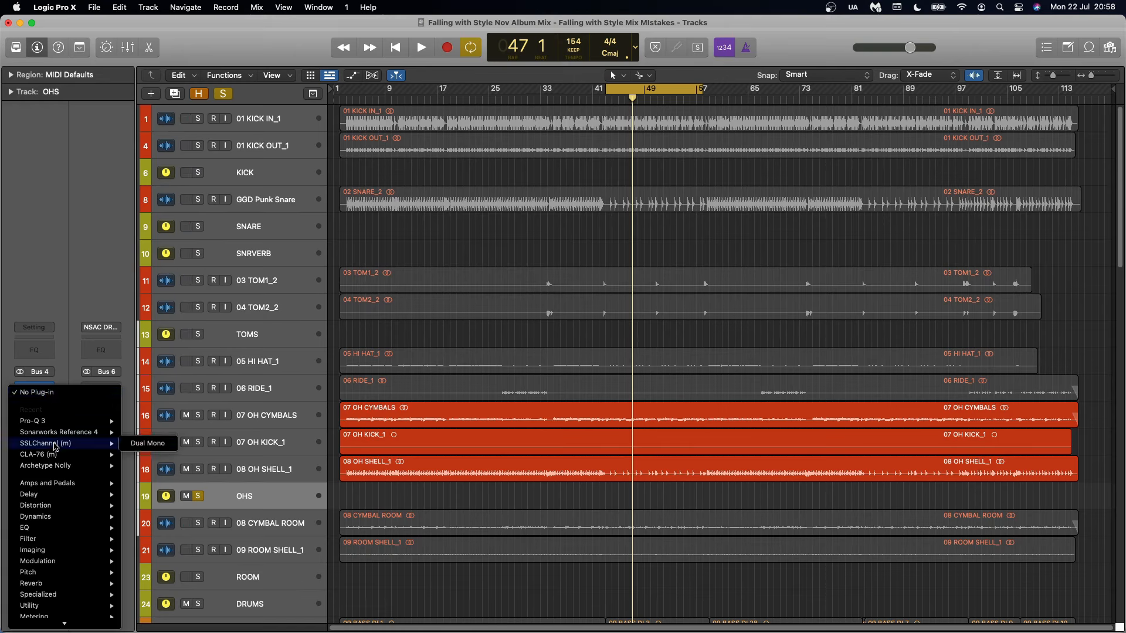
mouse_move(76, 624)
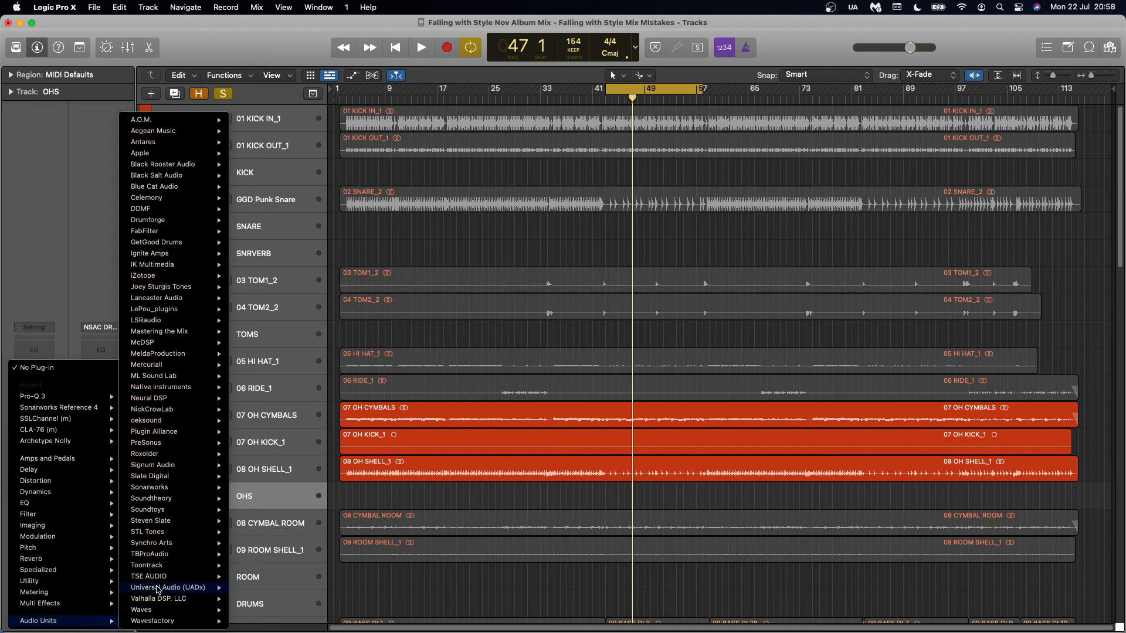
mouse_move(176, 615)
scroll(269, 595, down, 10)
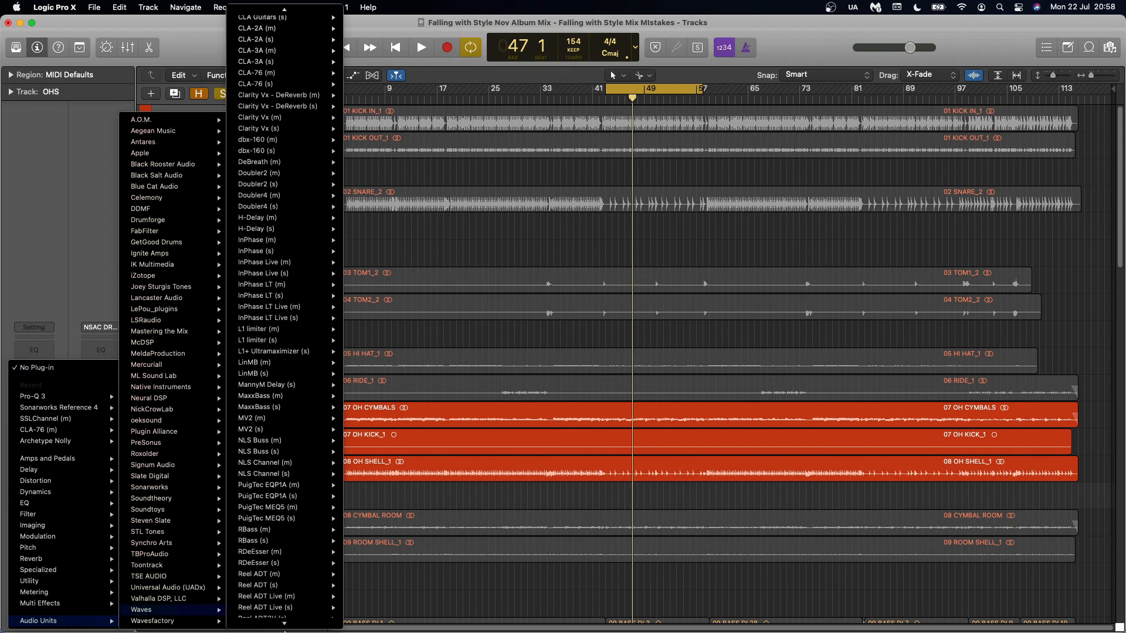
click(294, 572)
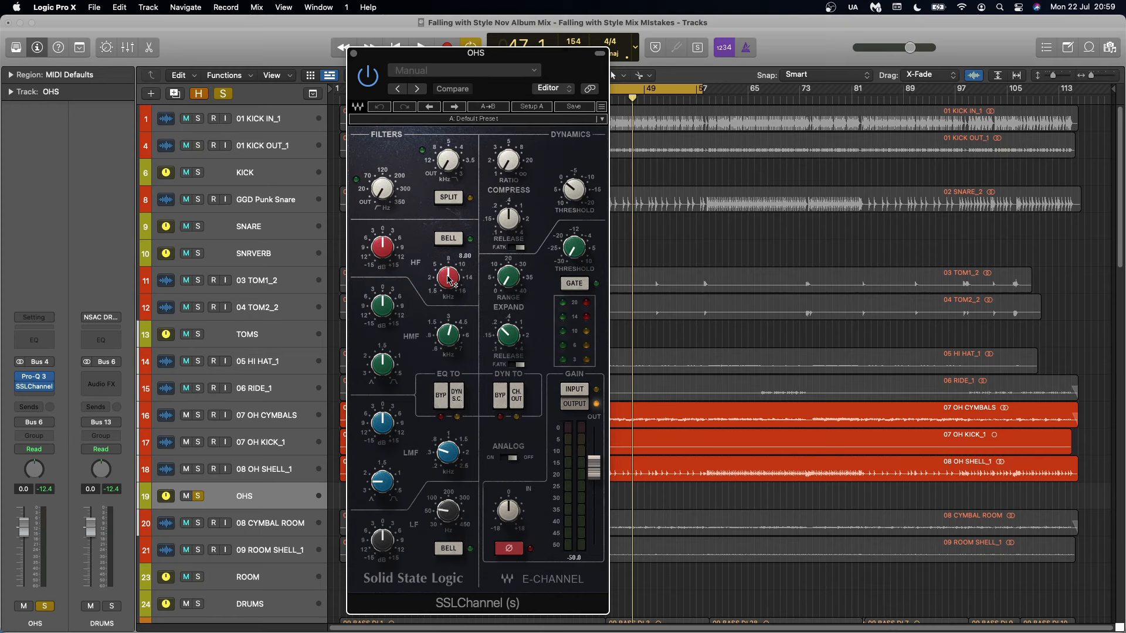
key(space)
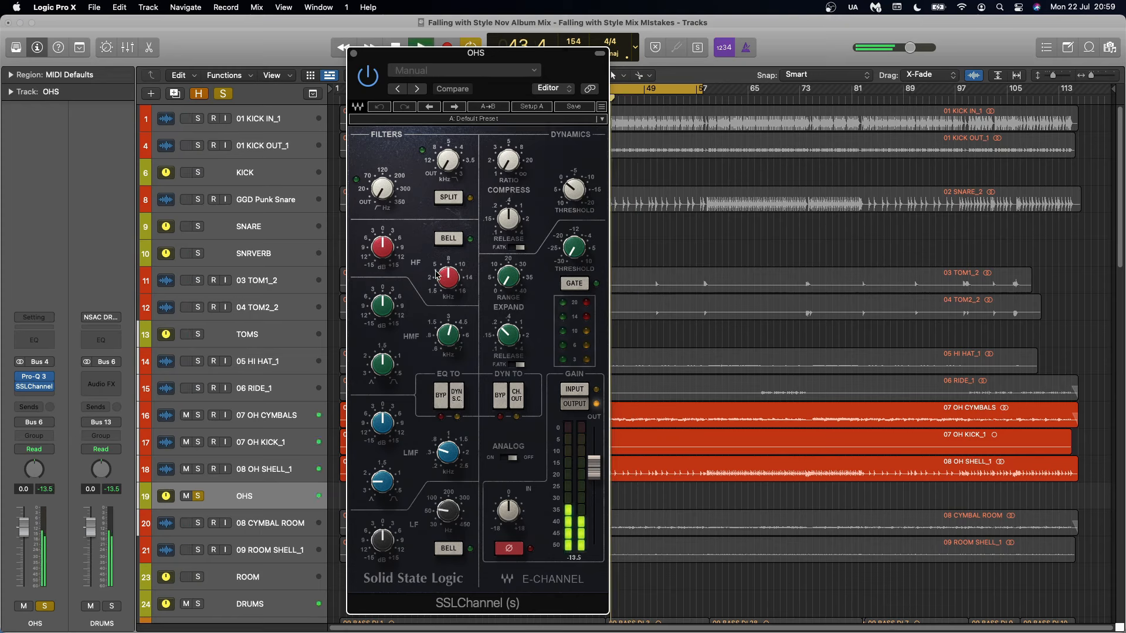
drag(395, 261, 387, 251)
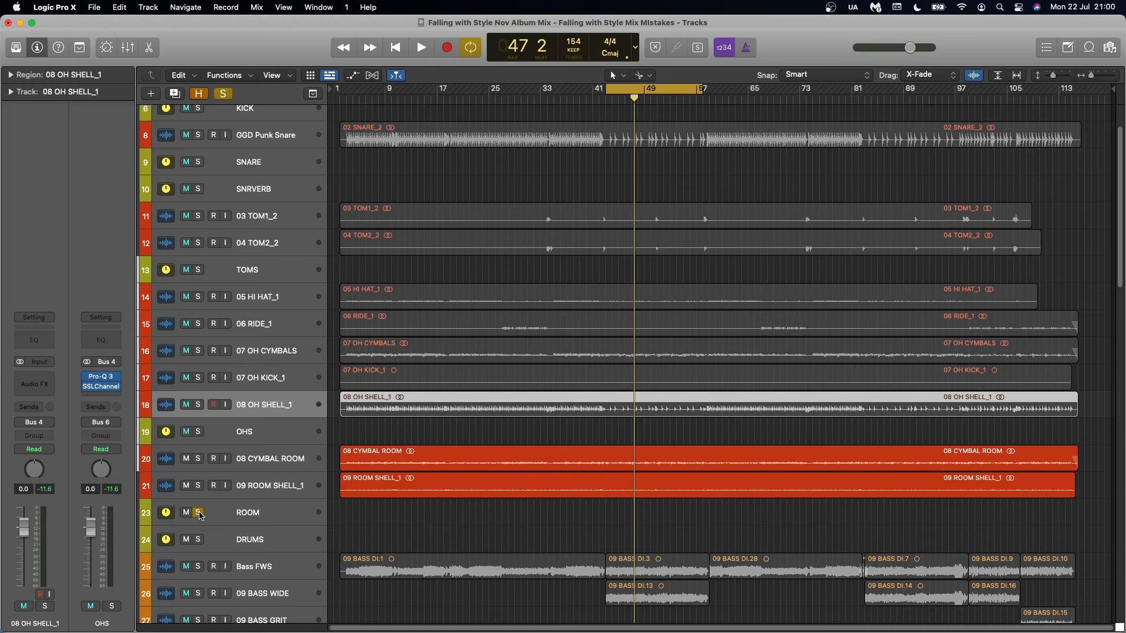
On the ROOM bus, set the FG-Stress compressor to a 20:1 ratio, attack 10, release 0.40 and input about 8, and adjust its output.
click(251, 515)
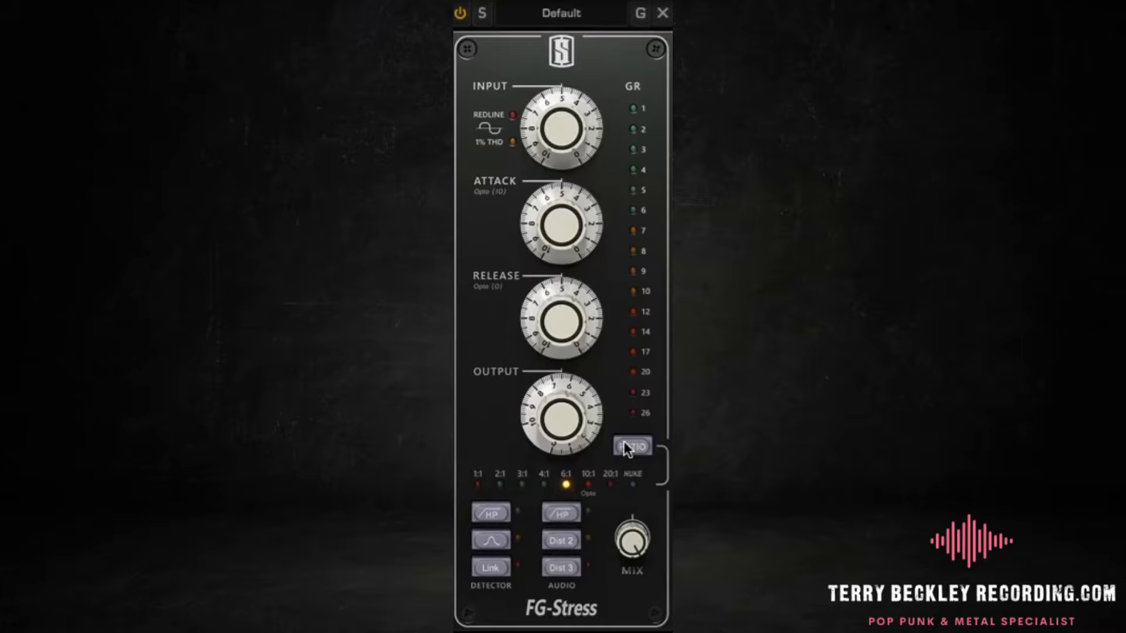
click(626, 445)
click(628, 445)
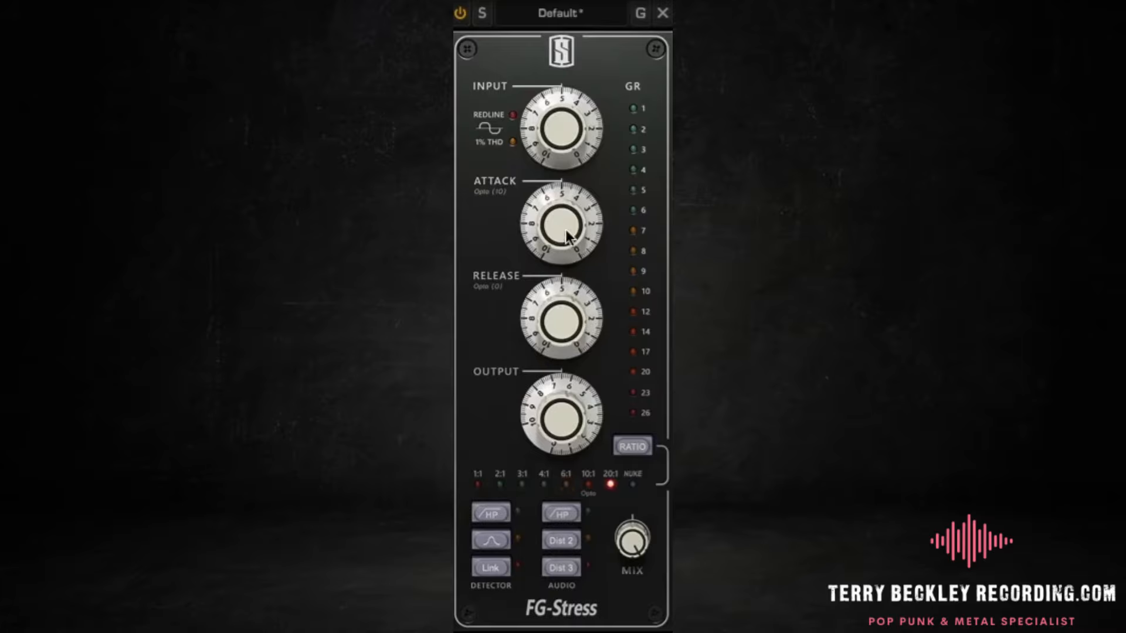
drag(568, 236, 560, 193)
drag(557, 269, 554, 346)
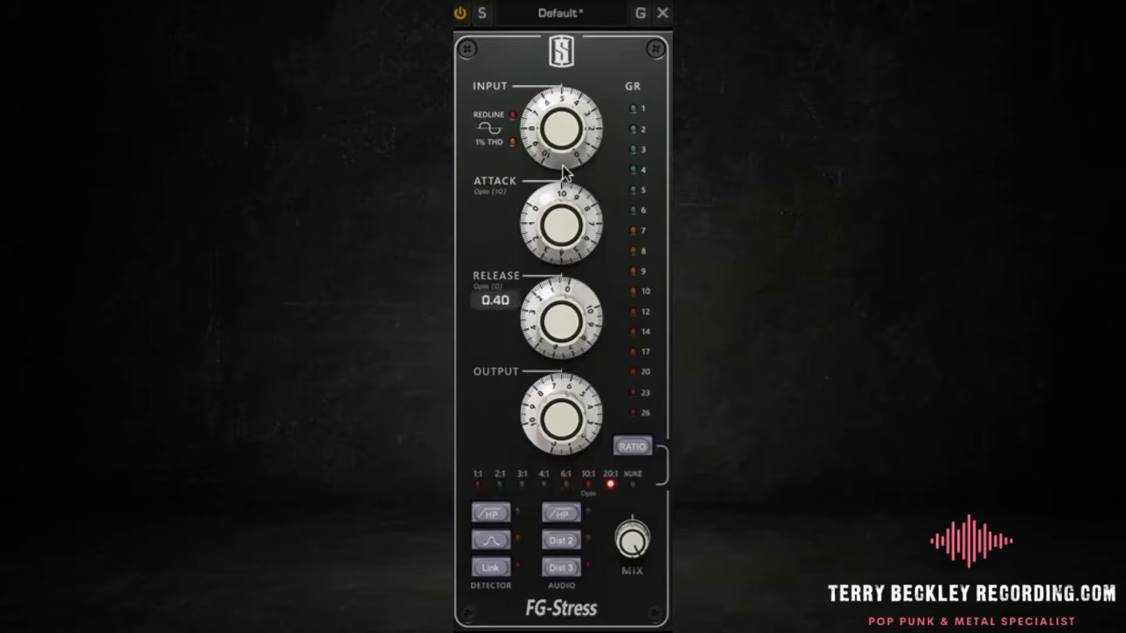
drag(563, 168, 569, 79)
mouse_move(574, 423)
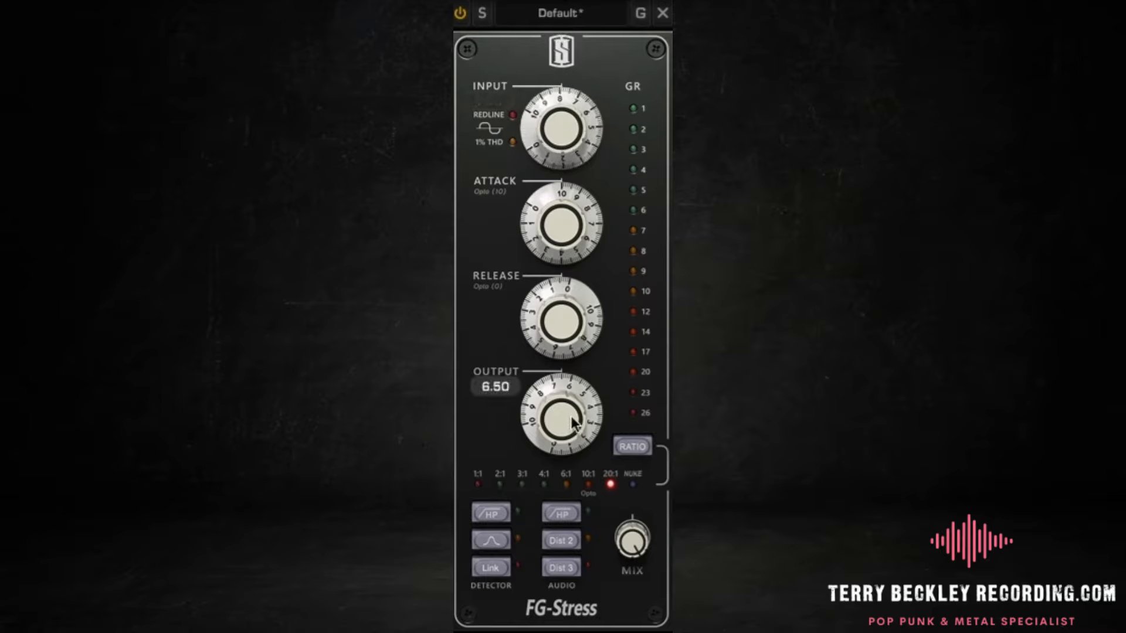
mouse_move(573, 420)
mouse_down()
mouse_move(575, 410)
mouse_move(576, 420)
mouse_up()
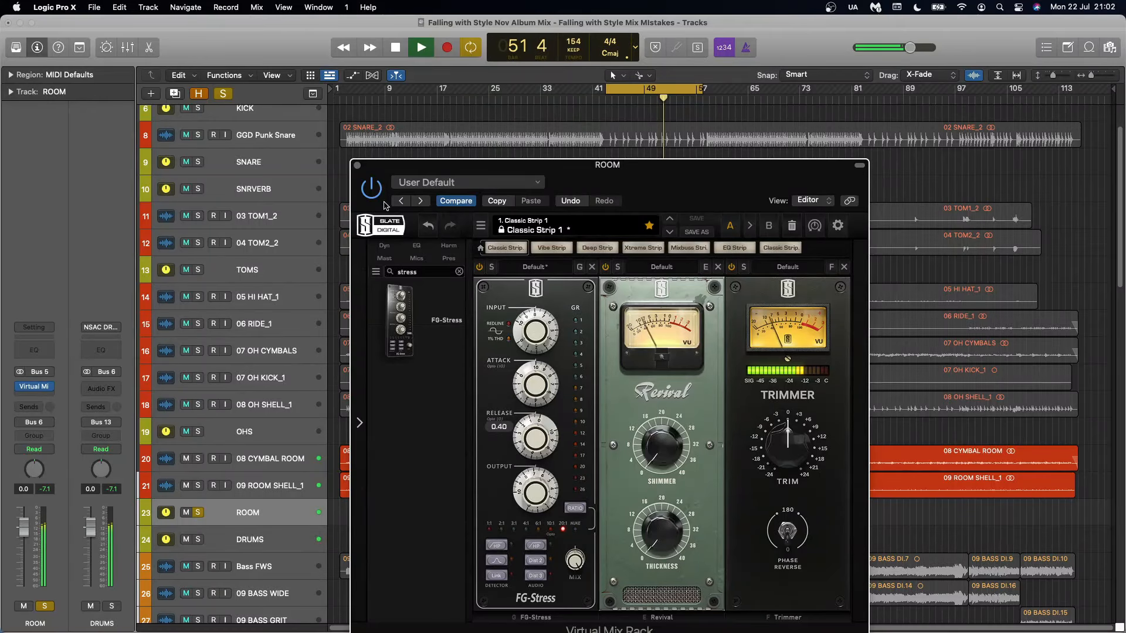
key(space)
click(357, 165)
Show the mixer and copy the Pro-Q 3 from the OHS channel into the ROOM channel below Virtual Mix Rack.
key(x)
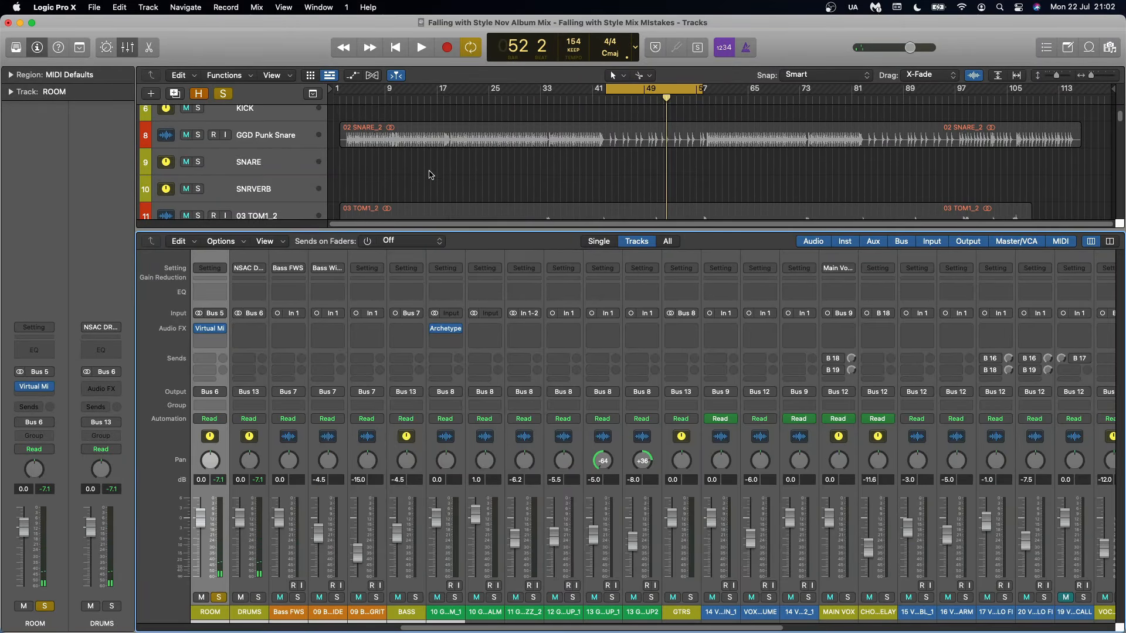
scroll(431, 393, left, 10)
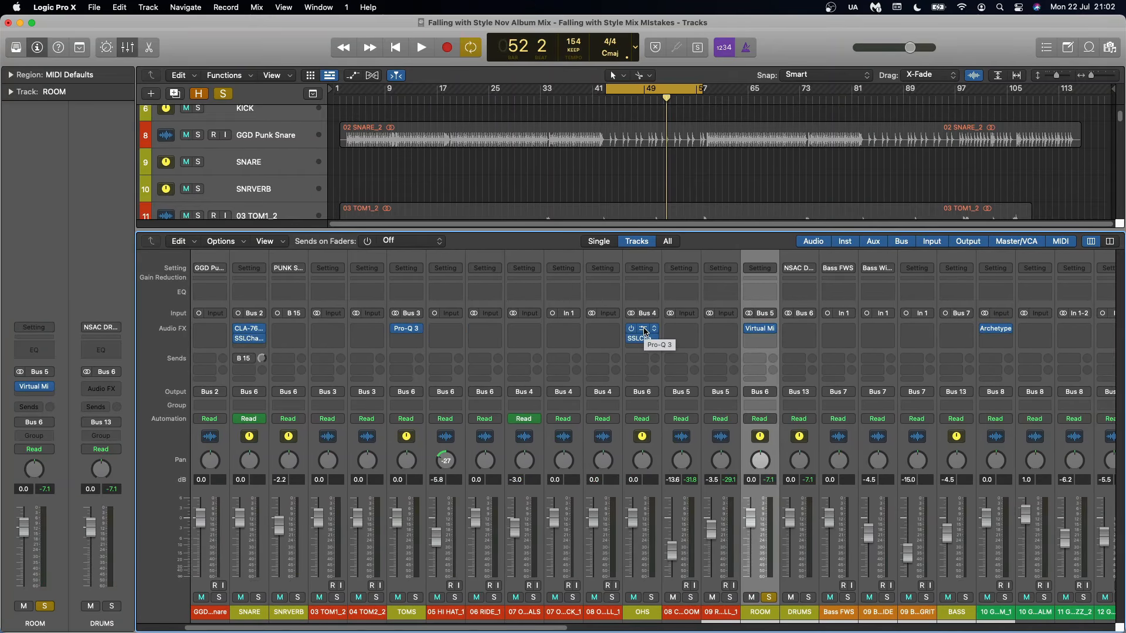
drag(645, 332, 763, 340)
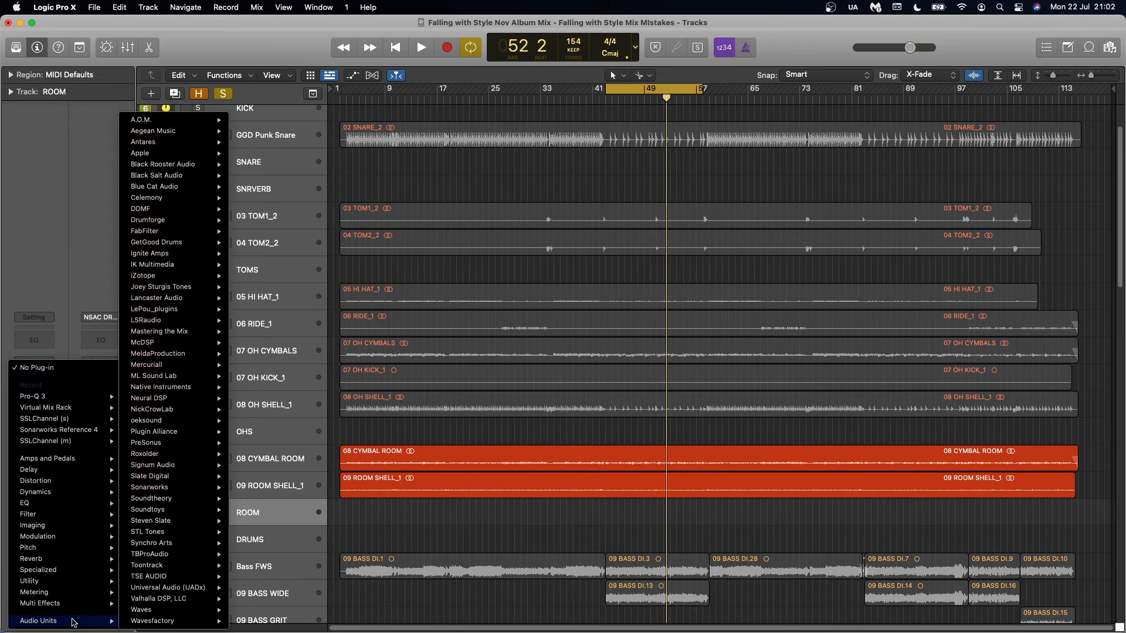
Insert a stereo Soundtoys Decapitator after Pro-Q 3 on the ROOM bus and set its saturation style to E.
mouse_move(173, 510)
mouse_move(270, 402)
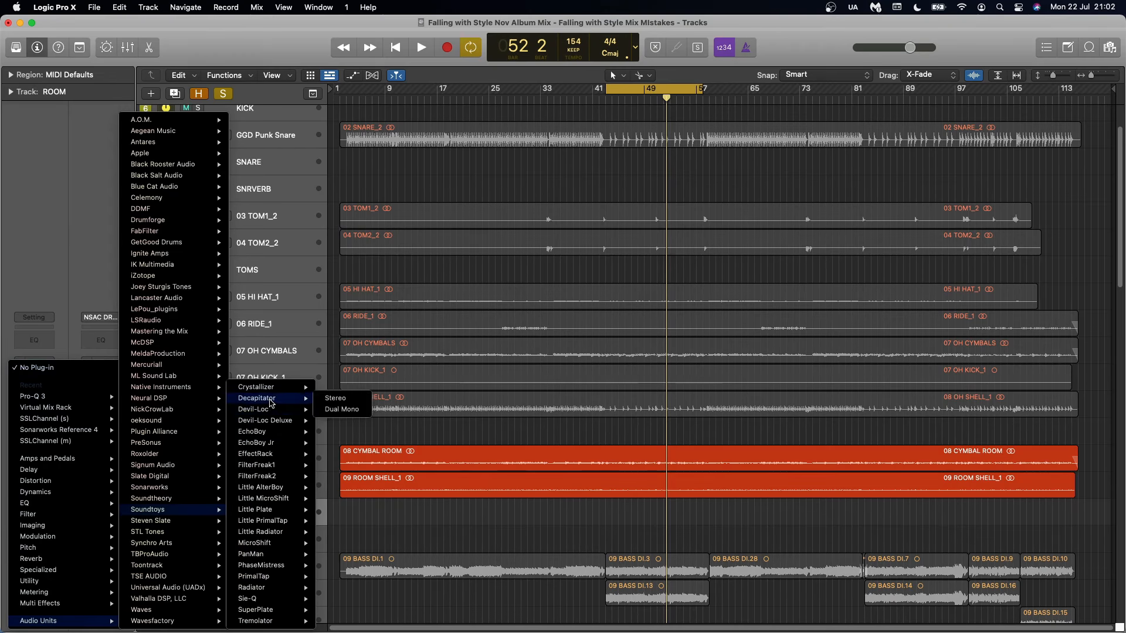
click(334, 398)
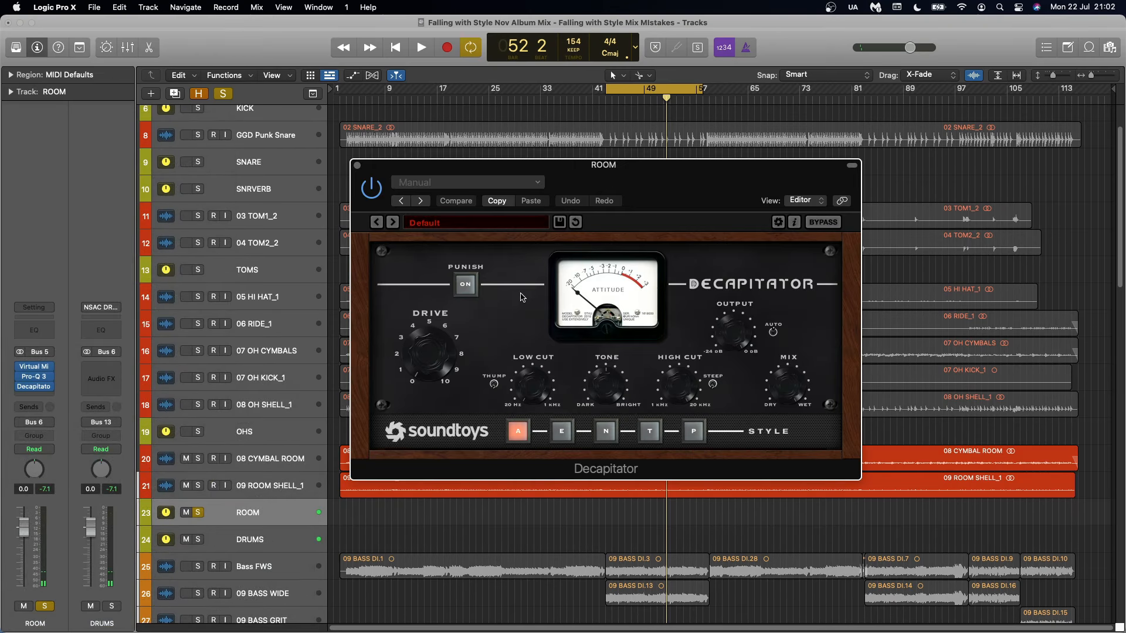
key(space)
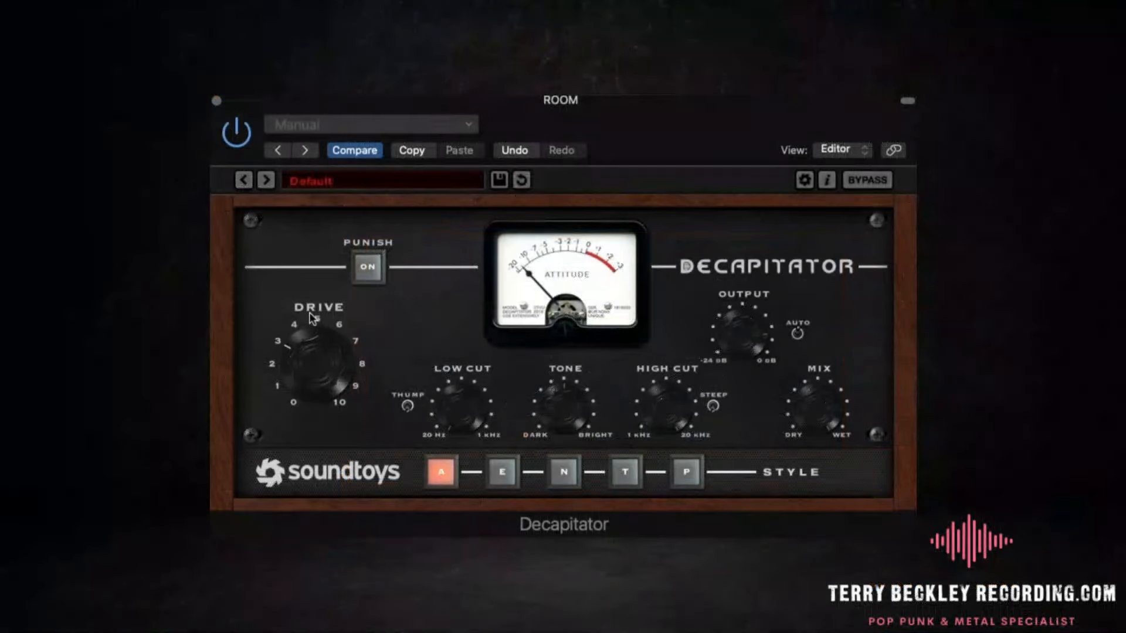
click(508, 469)
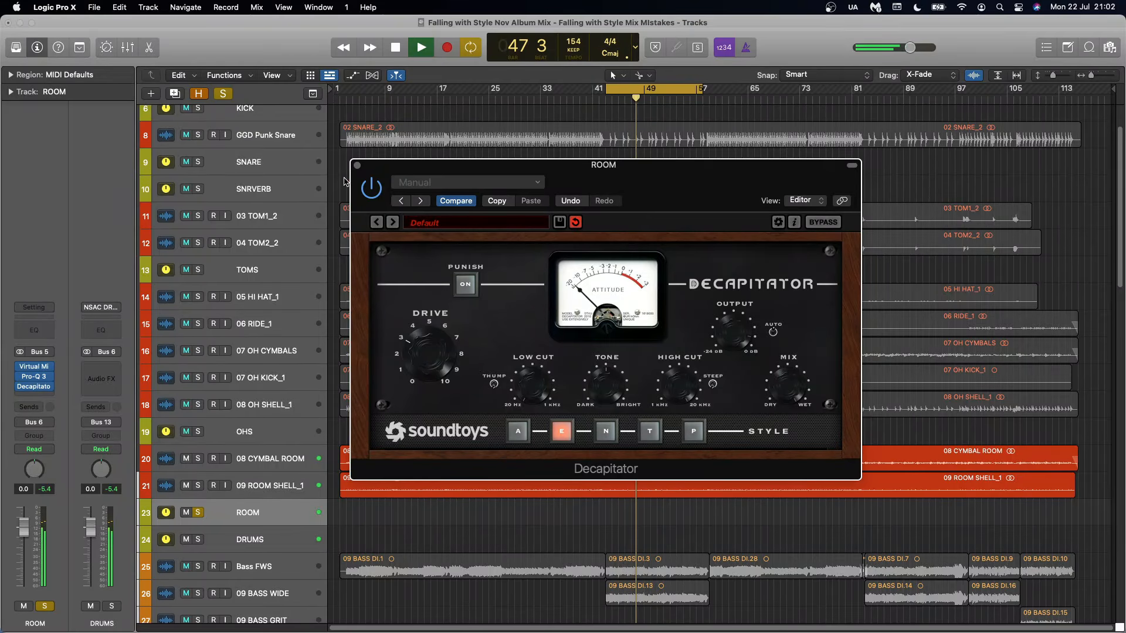
click(356, 166)
key(space)
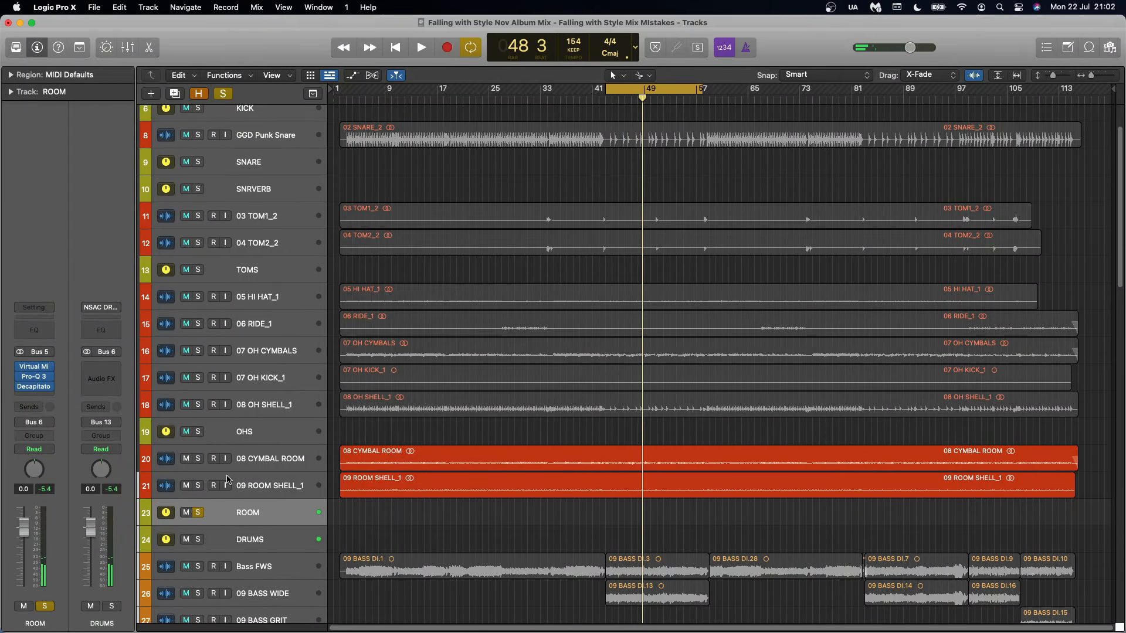
Solo the DRUMS bus instead of ROOM, play the full kit, and set the ROOM fader to -4.3 dB.
click(199, 513)
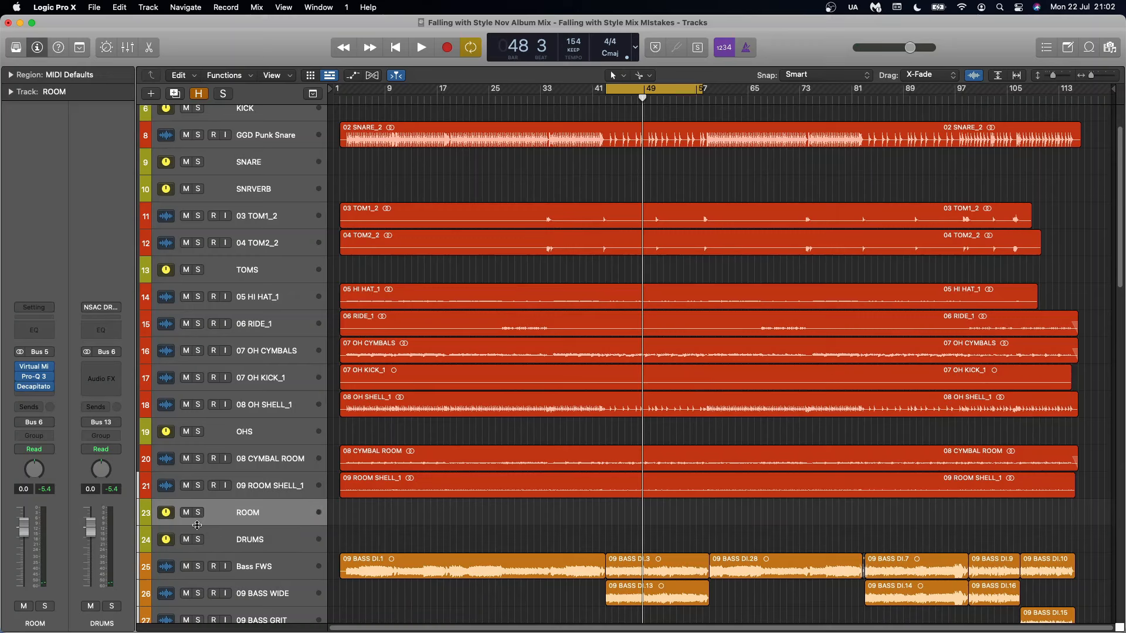
click(199, 539)
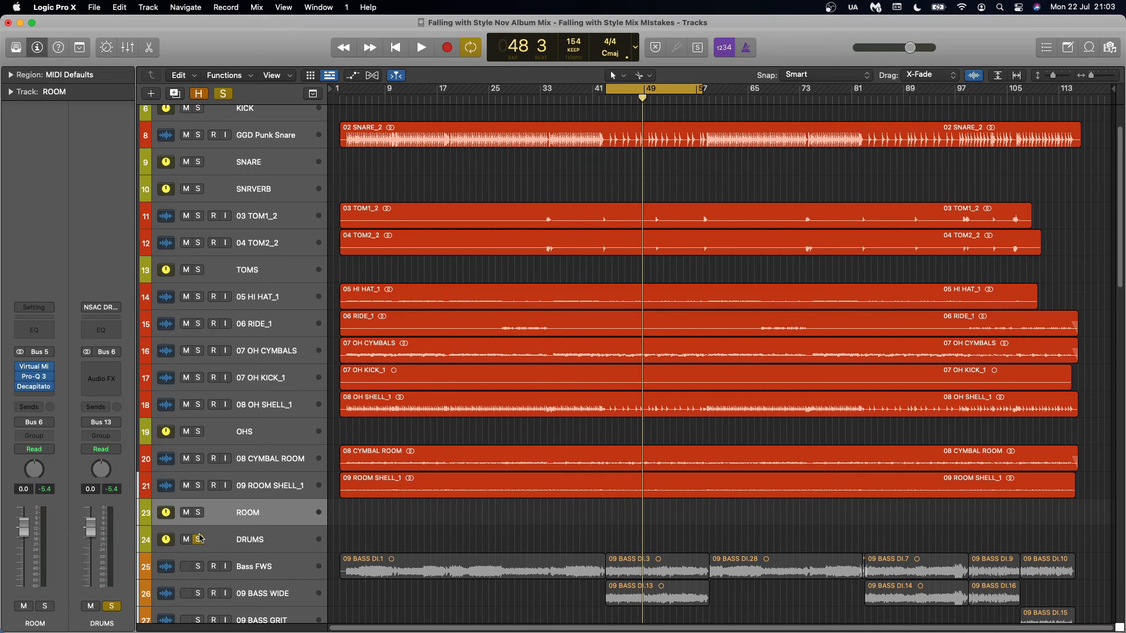
key(space)
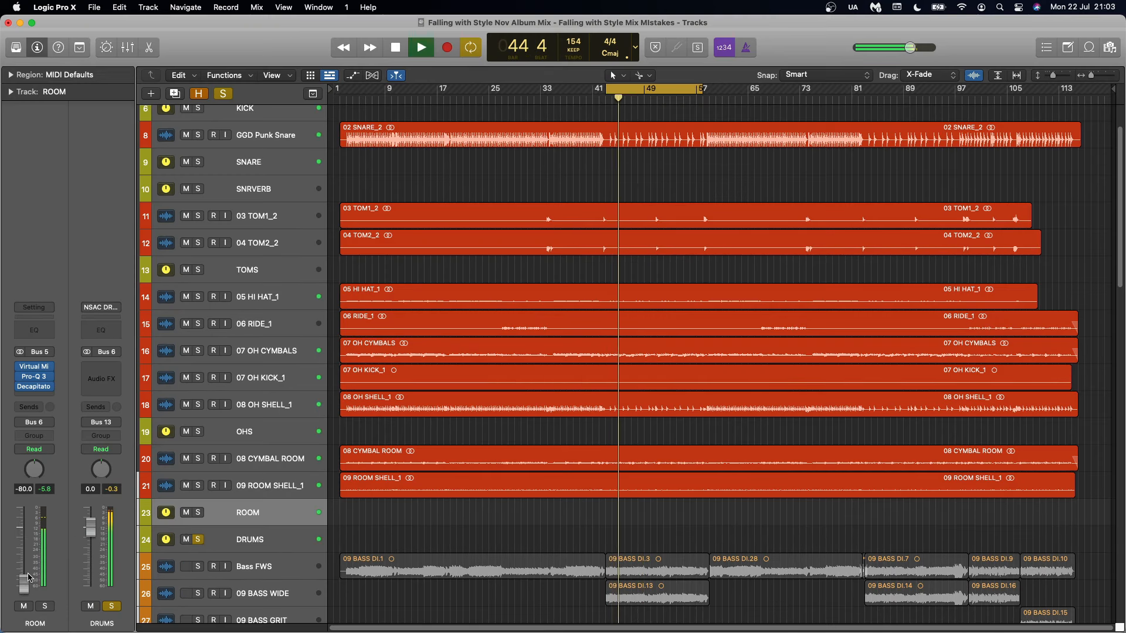
mouse_move(25, 532)
mouse_down()
mouse_move(23, 584)
mouse_move(24, 543)
mouse_up()
key(space)
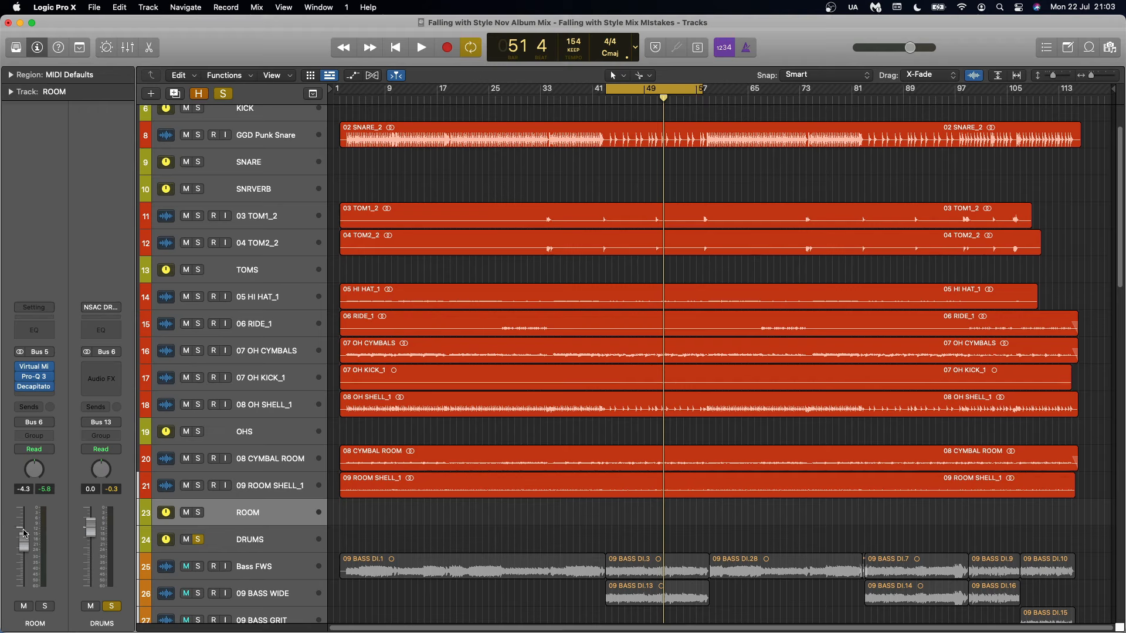
key(space)
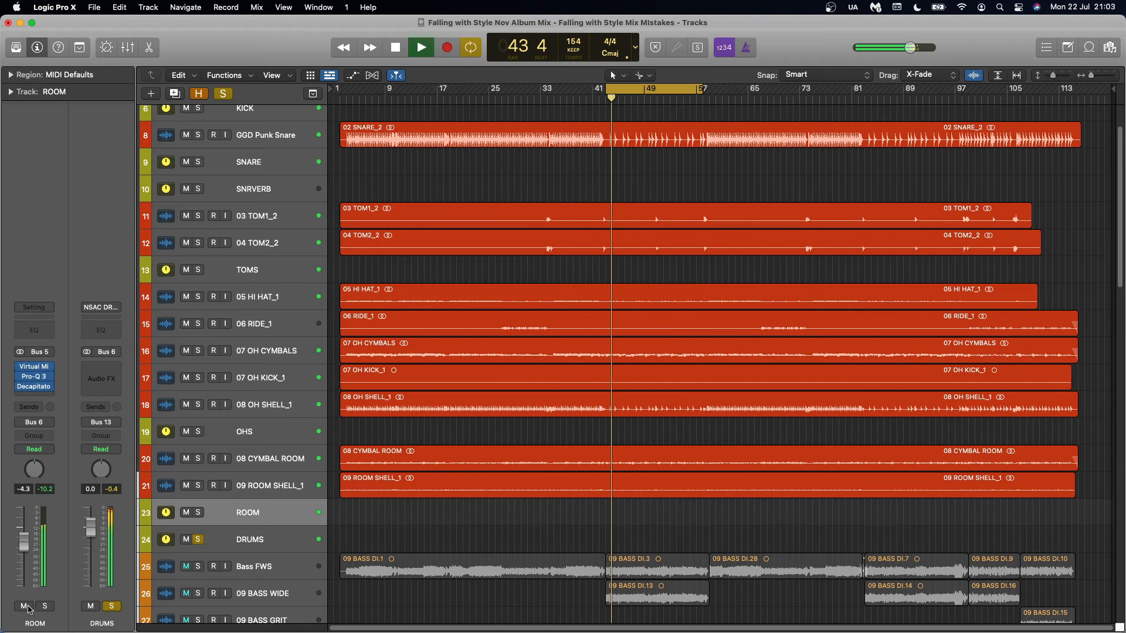
Compare the full drum kit with the ROOM bus muted and unmuted during playback, and lower the ROOM fader to -13.0 dB.
click(23, 607)
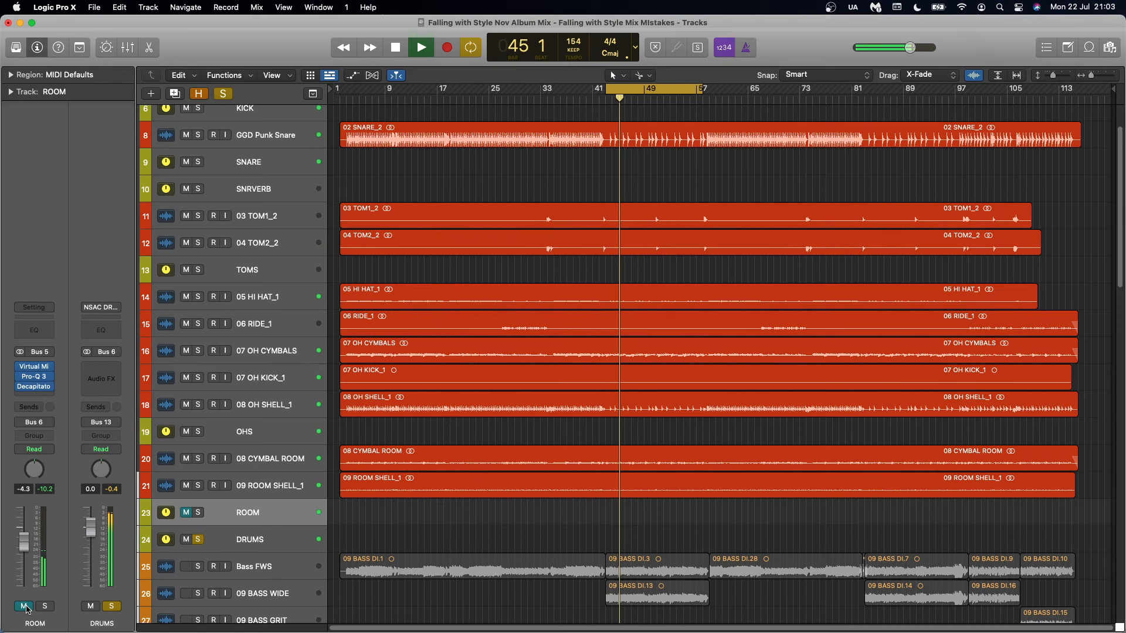
click(24, 607)
drag(23, 548, 24, 562)
click(24, 608)
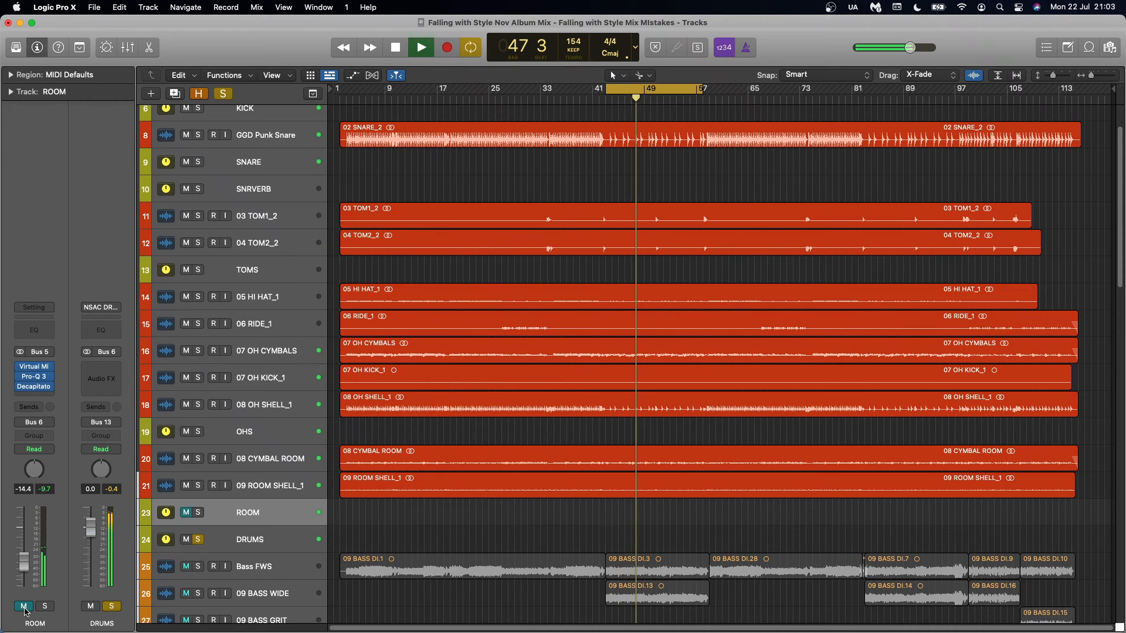
click(24, 608)
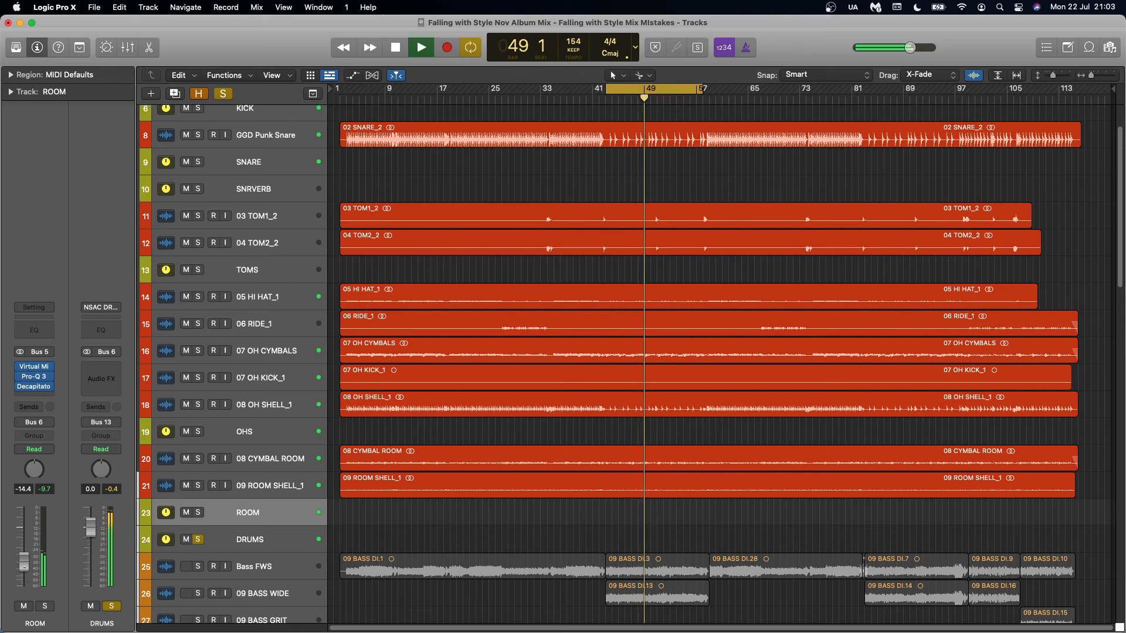
drag(23, 561, 23, 560)
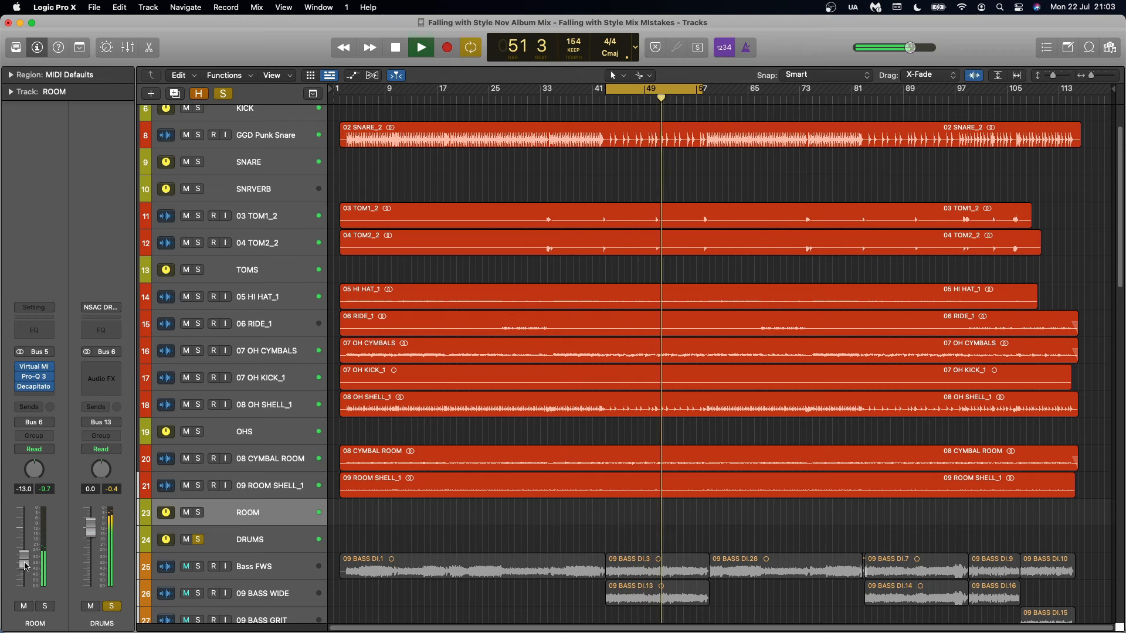
Stop playback and clear the solo on the DRUMS bus to bring the rest of the mix back in.
key(space)
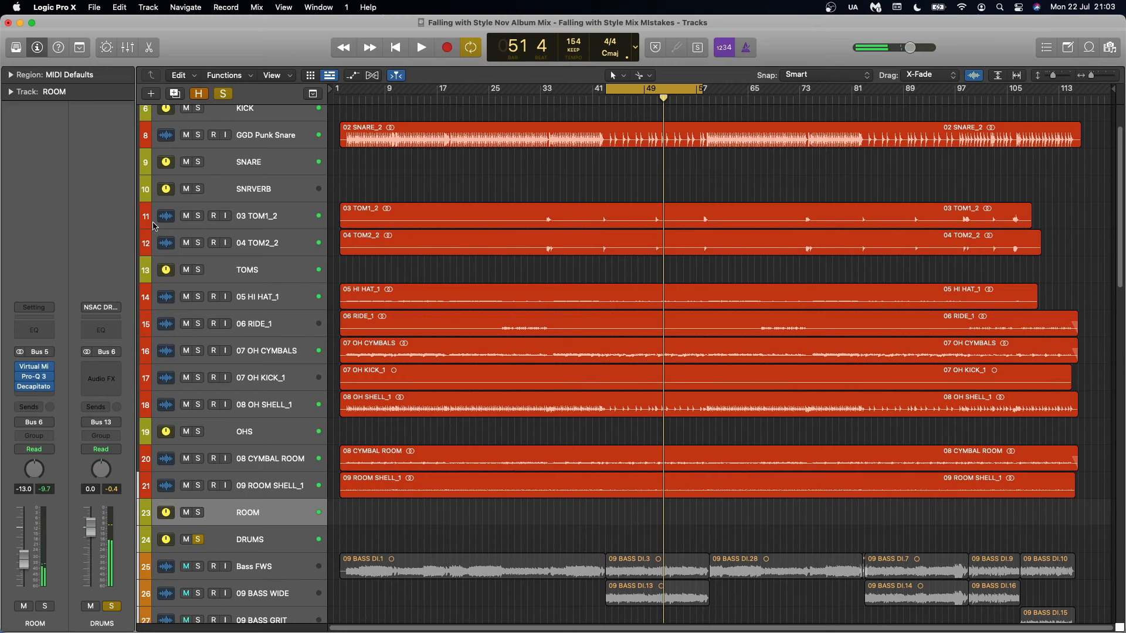
click(223, 94)
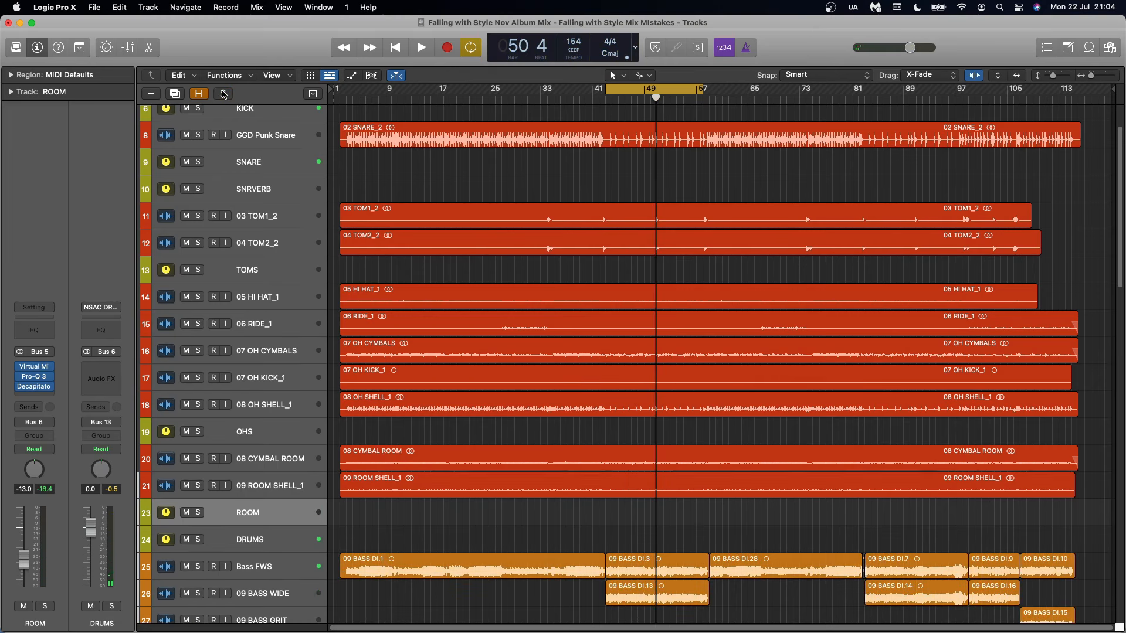